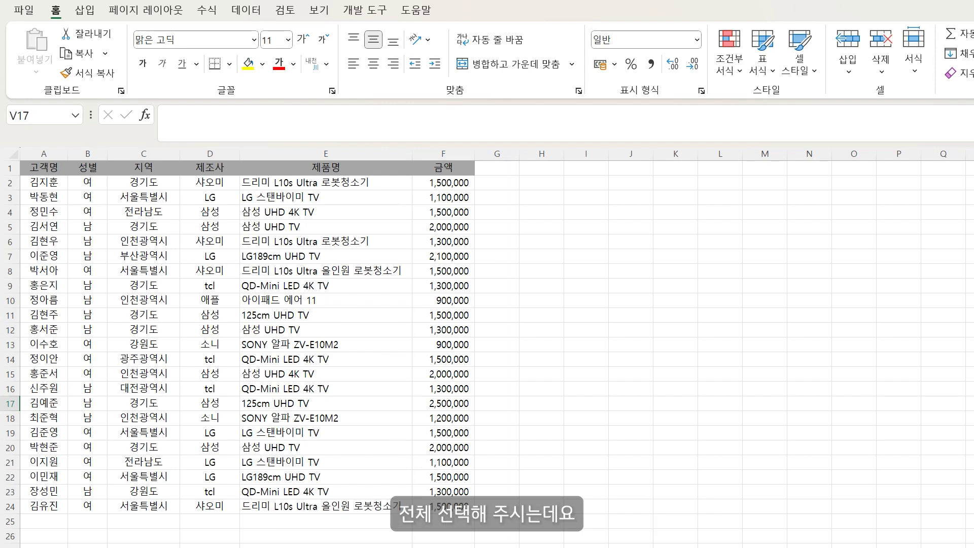
# - Insert a pivot table based on the sales data in A1:F24, placed at cell I2 of the existing worksheet
pyautogui.click(146, 271)
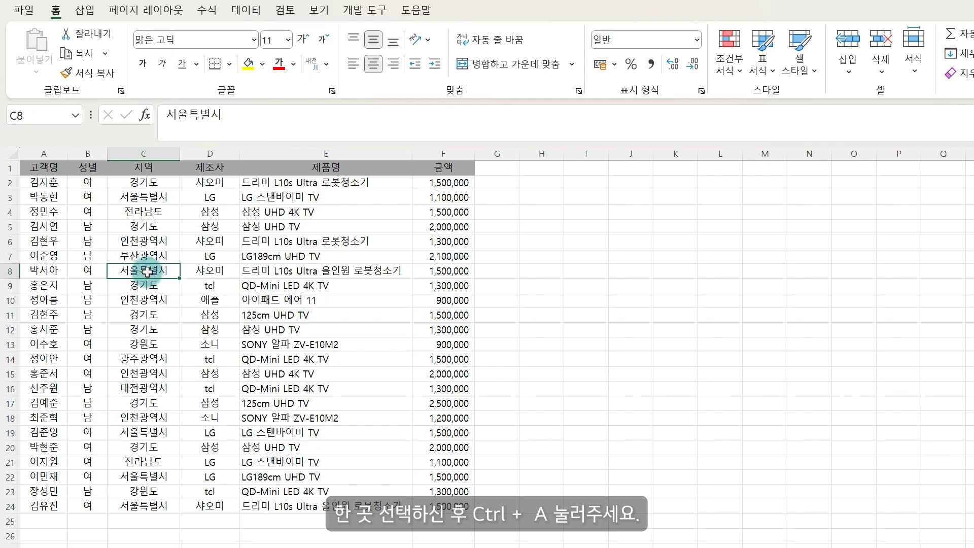
pyautogui.hotkey('ctrl', 'a')
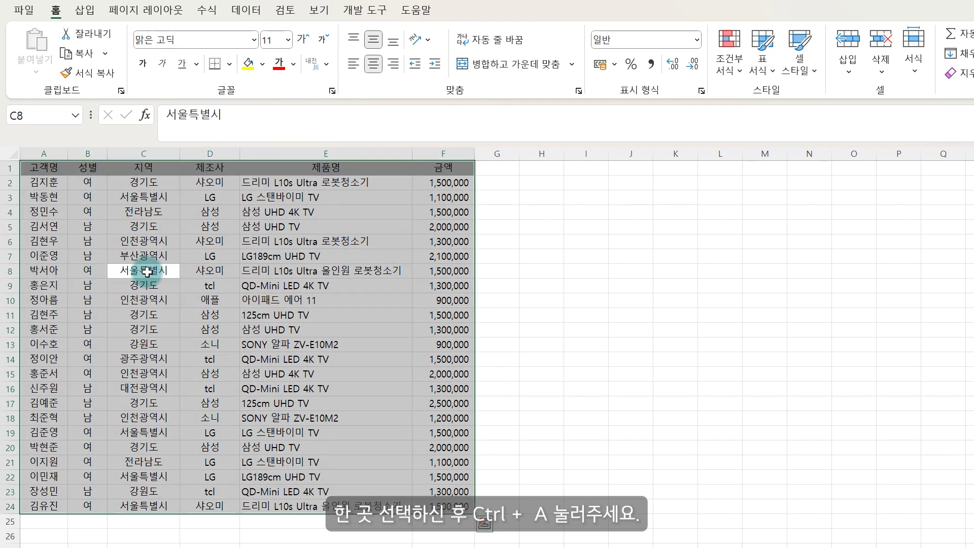
pyautogui.click(85, 10)
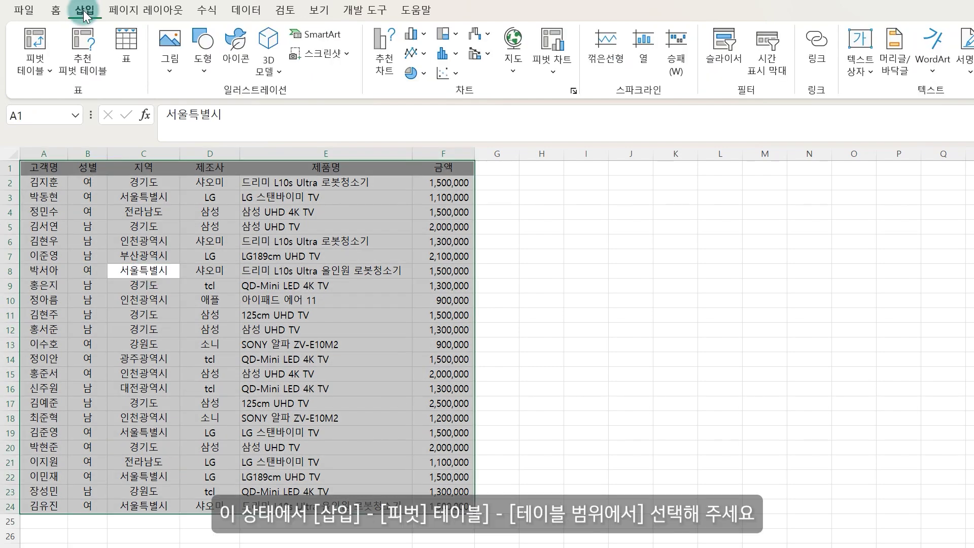
pyautogui.click(44, 58)
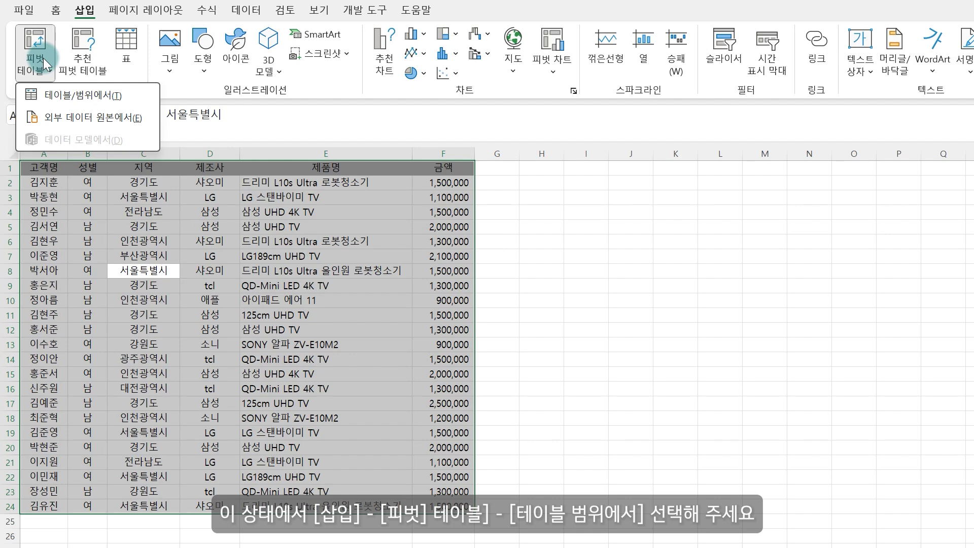
pyautogui.click(71, 95)
pyautogui.moveTo(504, 201); pyautogui.dragTo(449, 173)
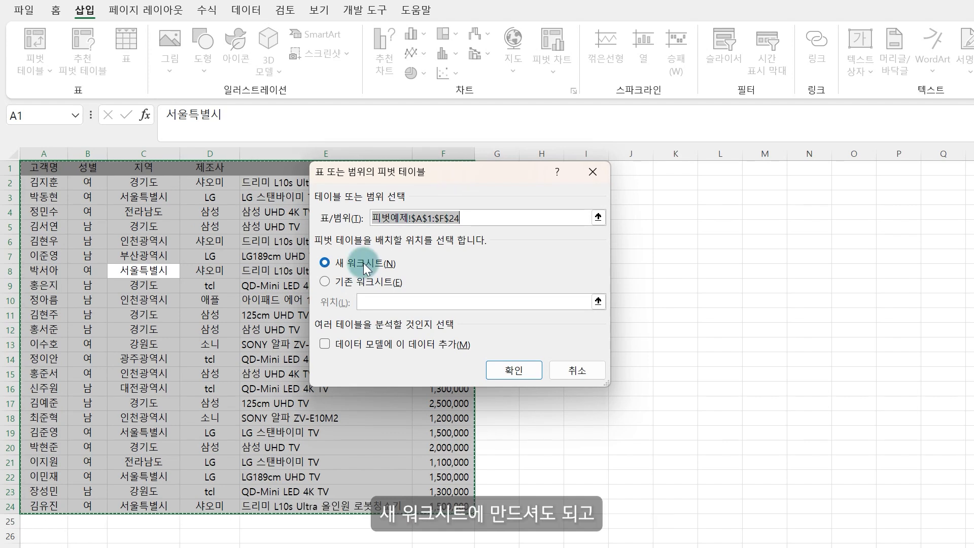
pyautogui.click(350, 288)
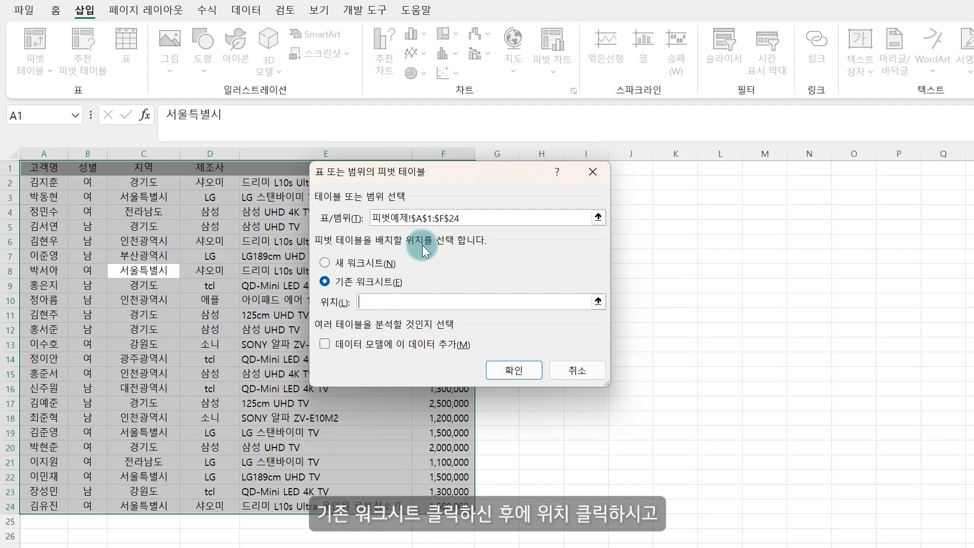
pyautogui.moveTo(494, 172); pyautogui.dragTo(431, 236)
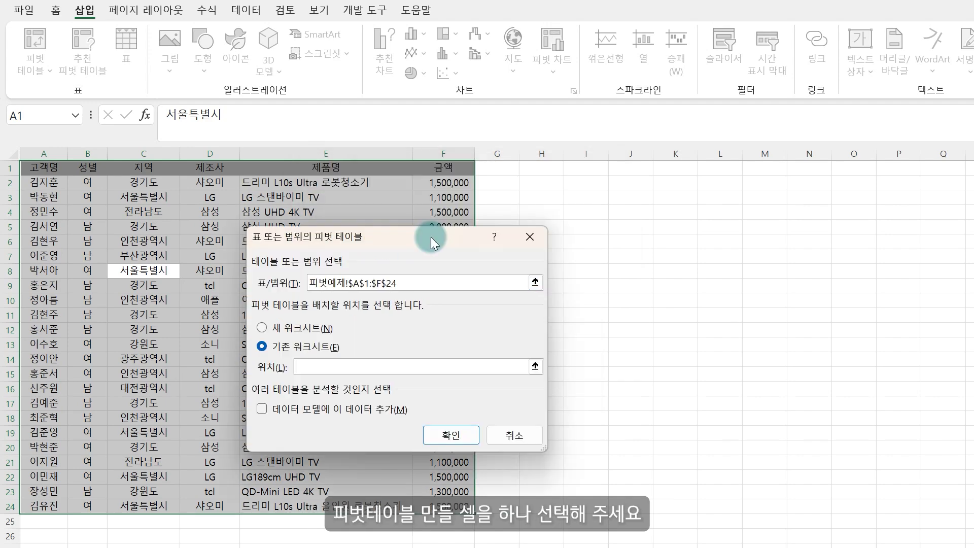
pyautogui.click(594, 185)
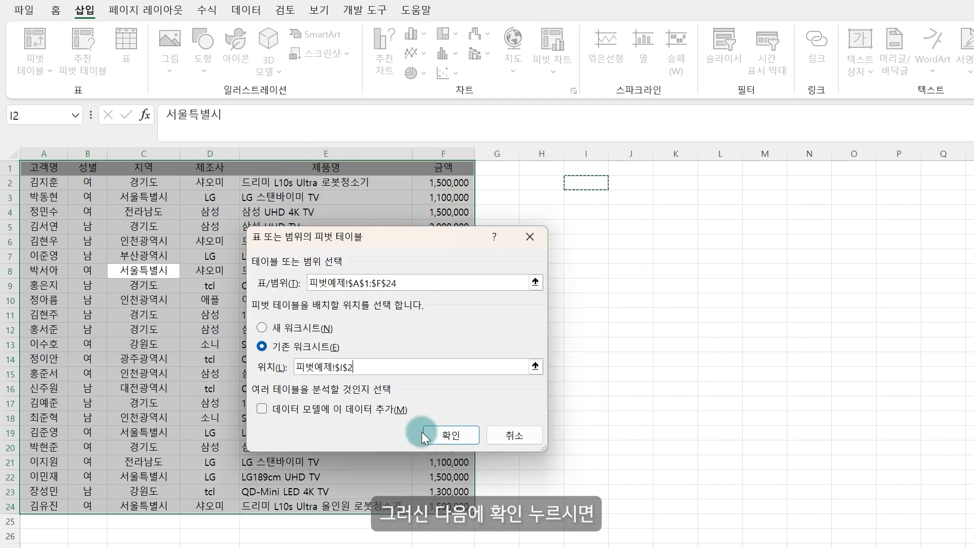
pyautogui.click(440, 430)
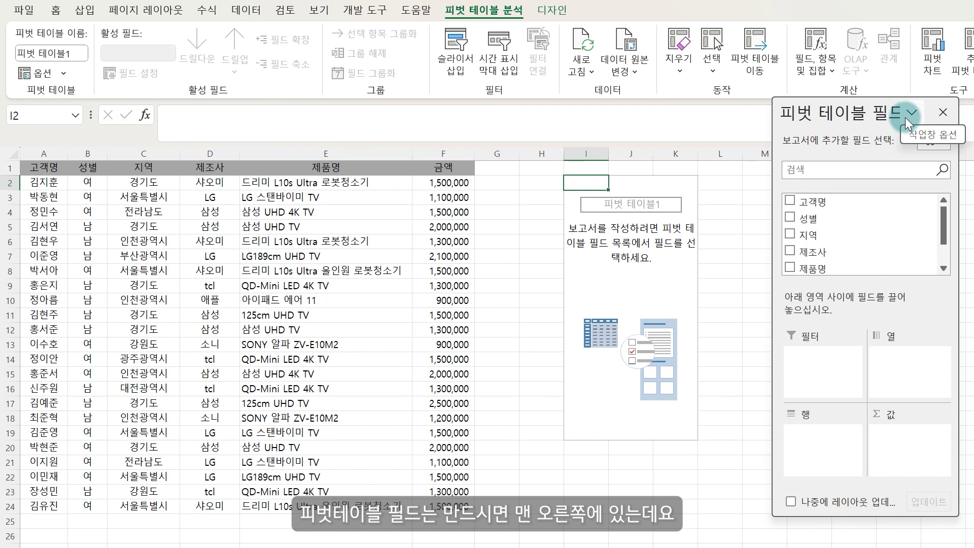
# - Add the 제조사 field to the pivot table's rows and the 금액 field to its values
pyautogui.moveTo(865, 112)
pyautogui.mouseDown()
pyautogui.moveTo(840, 112)
pyautogui.moveTo(875, 102)
pyautogui.mouseUp()
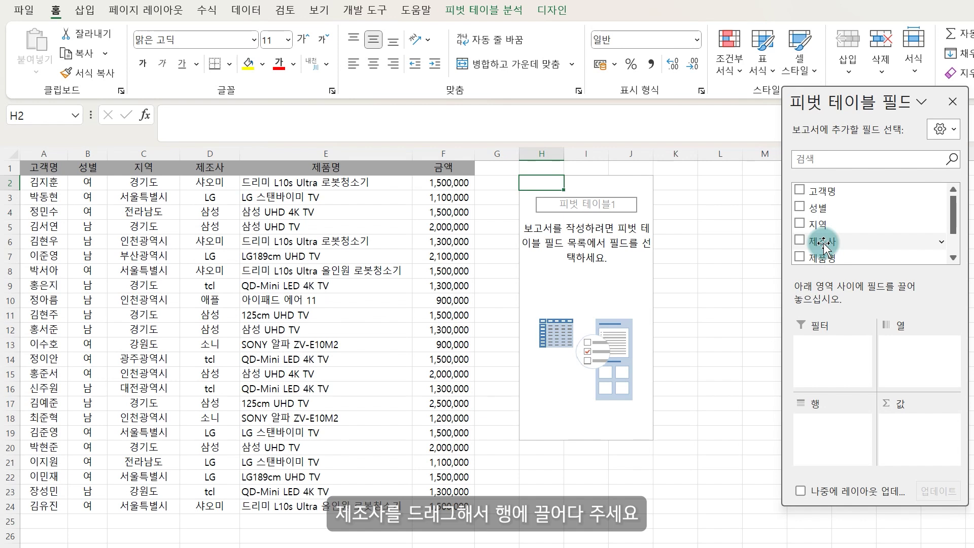
pyautogui.moveTo(824, 247); pyautogui.dragTo(818, 422)
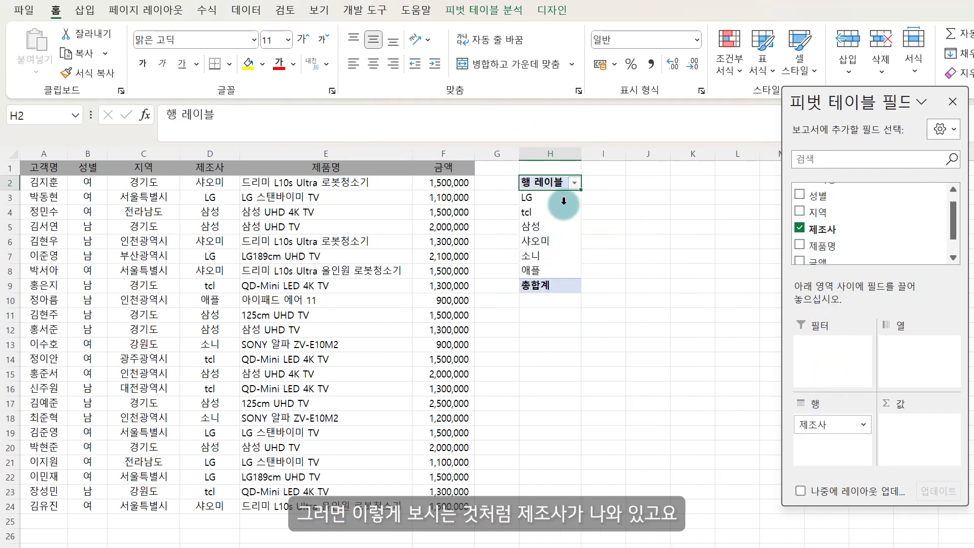
pyautogui.scroll(-1, 821, 238)
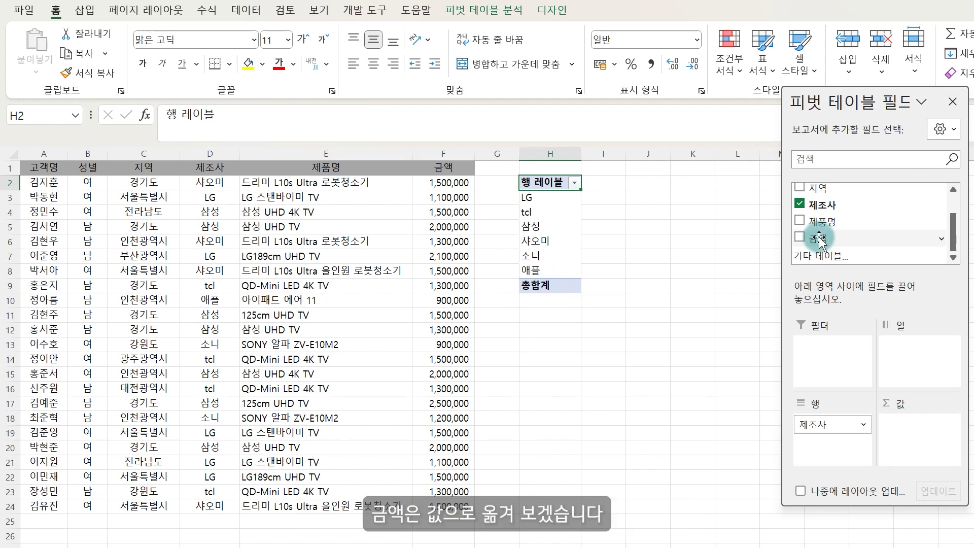
pyautogui.moveTo(821, 239); pyautogui.dragTo(902, 426)
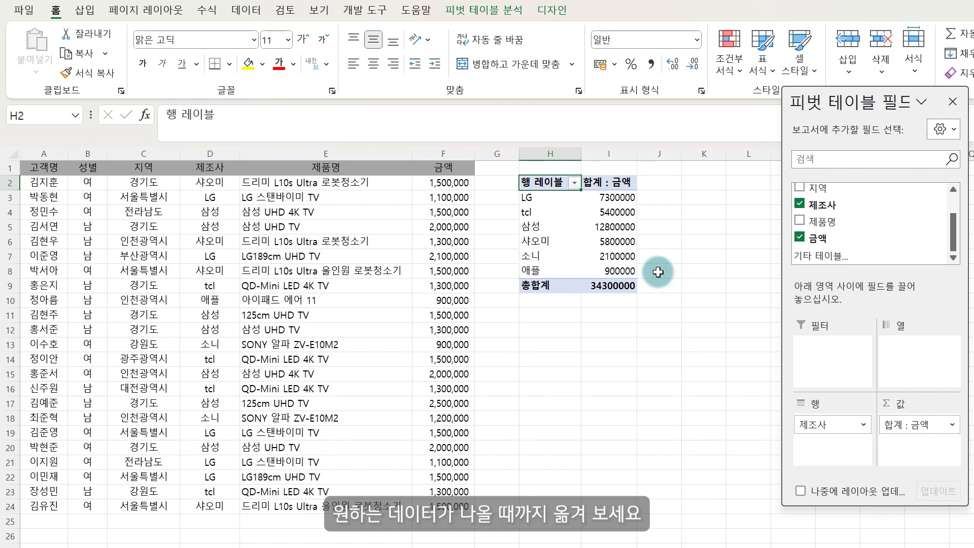
# - Try to add the 성별 field to the pivot table's rows beneath 제조사
pyautogui.moveTo(817, 188); pyautogui.dragTo(866, 227)
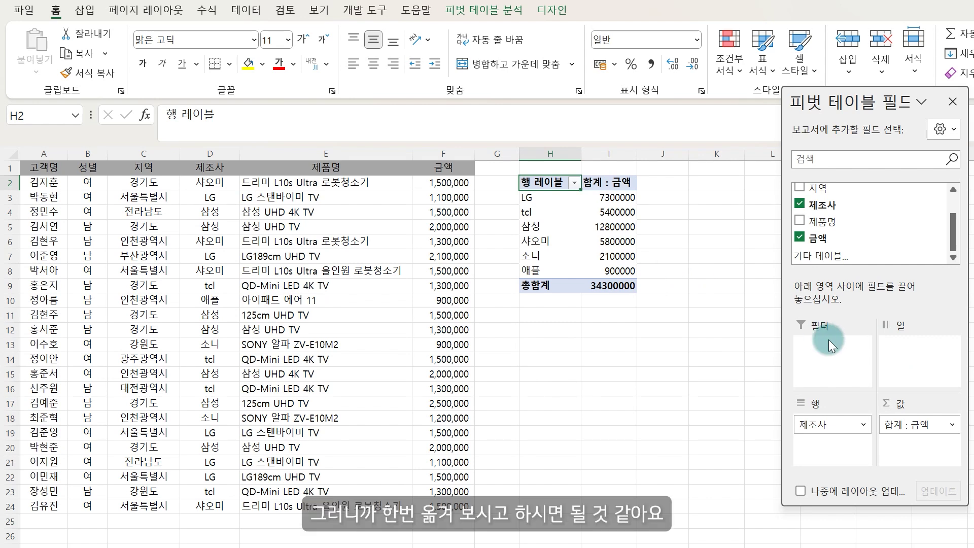
pyautogui.scroll(2, 828, 209)
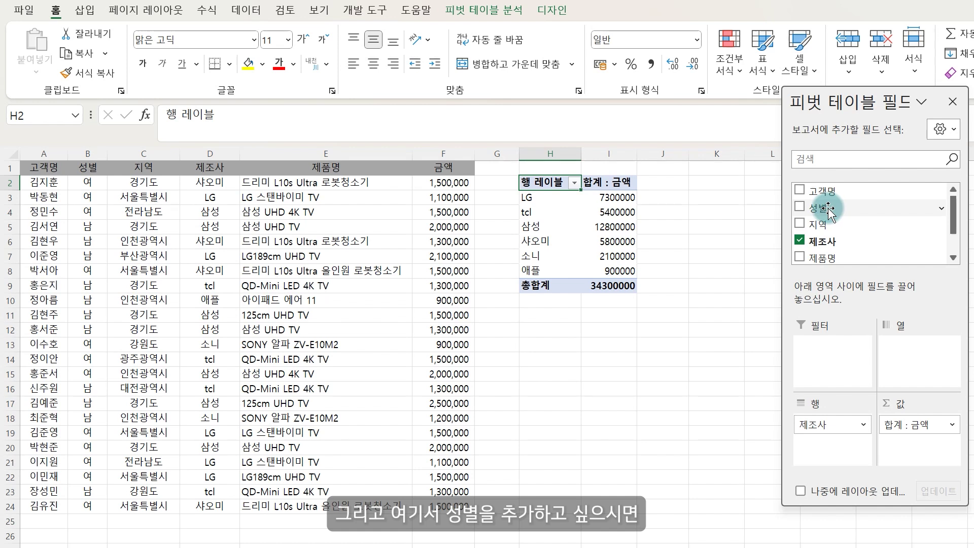
pyautogui.moveTo(828, 208); pyautogui.dragTo(827, 442)
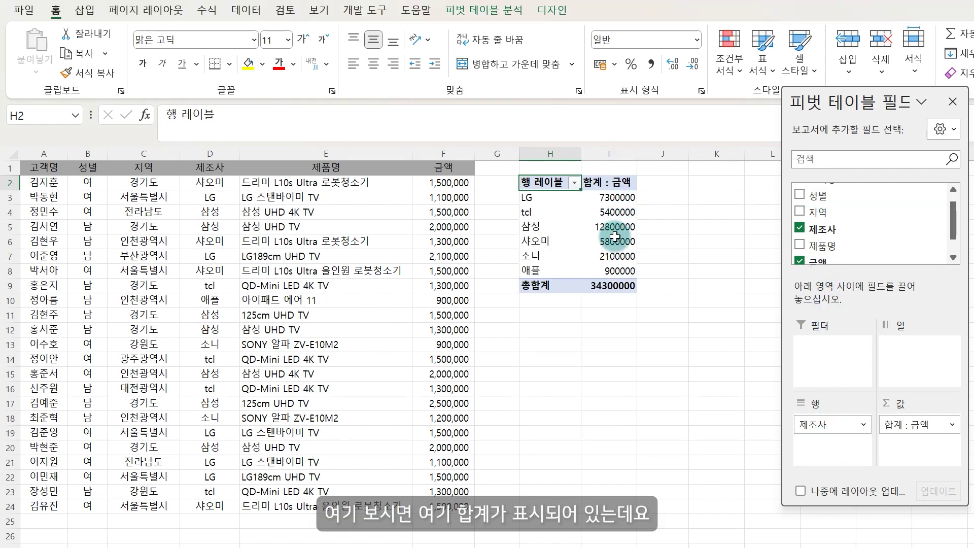
# - Summarize the pivot table's 금액 values by count (개수)
pyautogui.moveTo(615, 229)
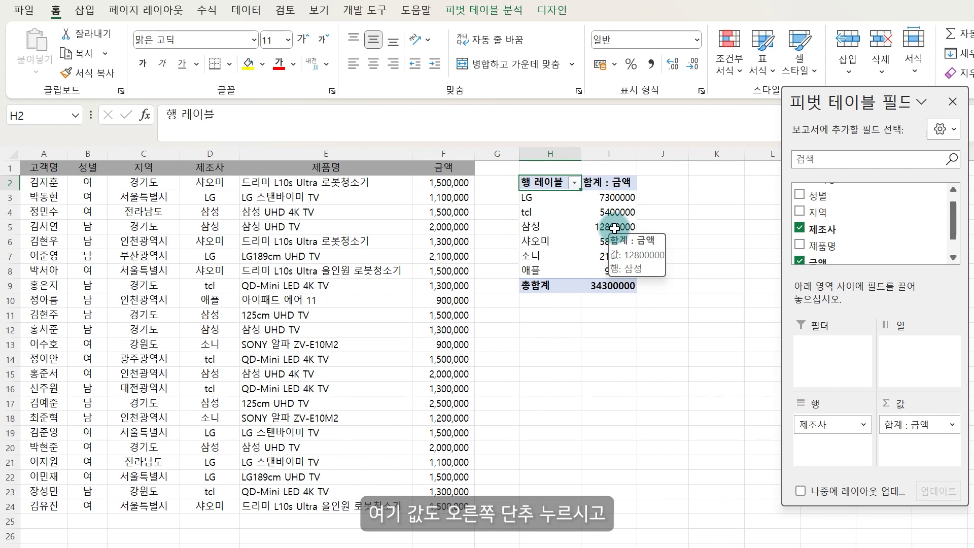
pyautogui.rightClick(613, 229)
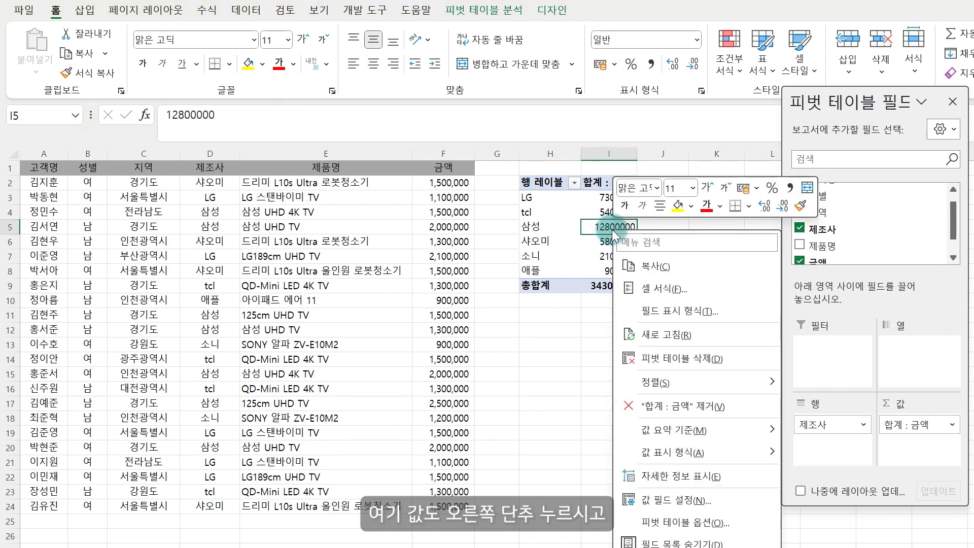
pyautogui.moveTo(671, 428)
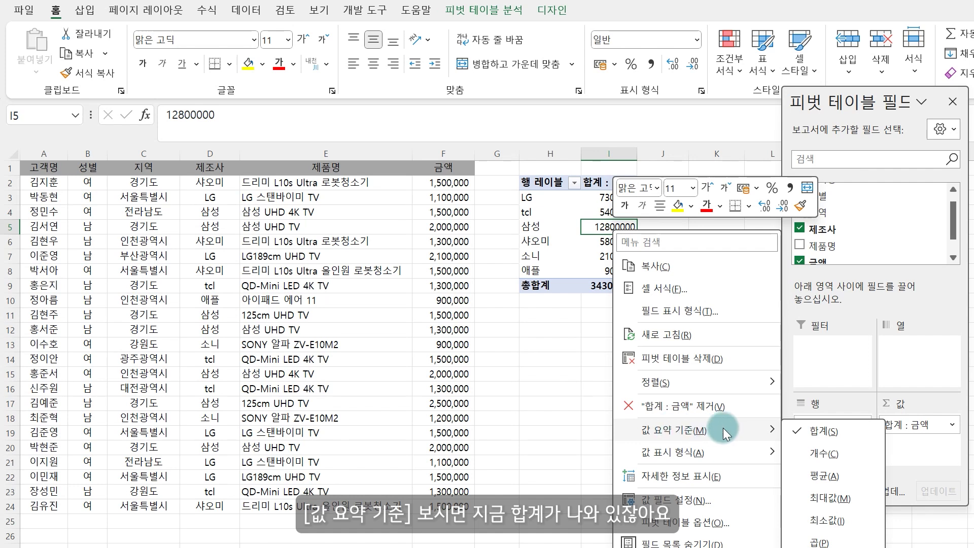
pyautogui.click(812, 454)
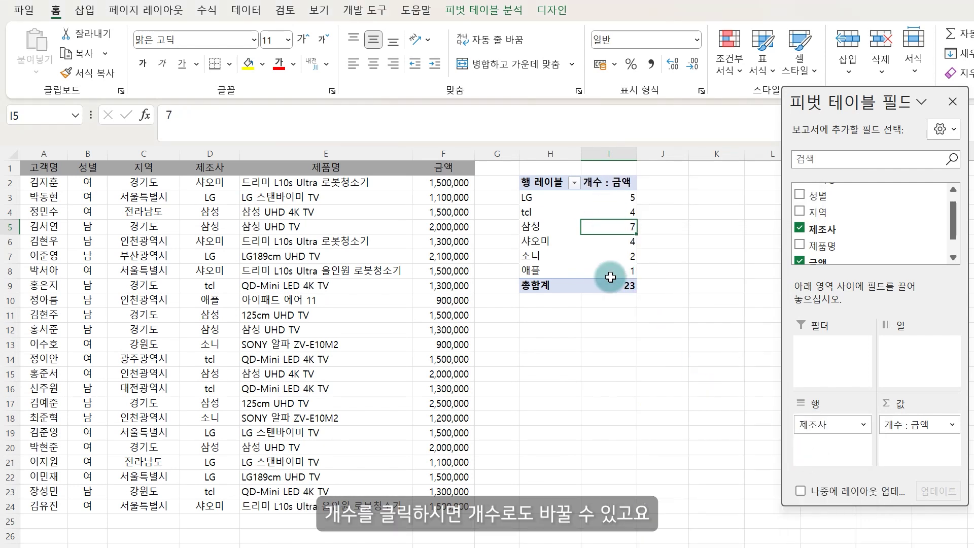
# - Summarize the 금액 values by average (평균) and show them as a percentage of the grand total (총합계 비율)
pyautogui.rightClick(602, 227)
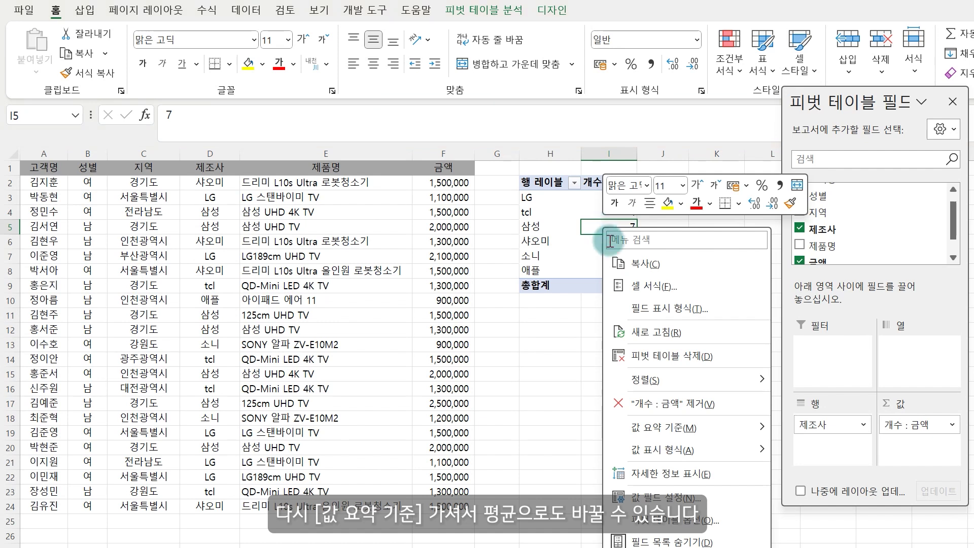
pyautogui.moveTo(687, 428)
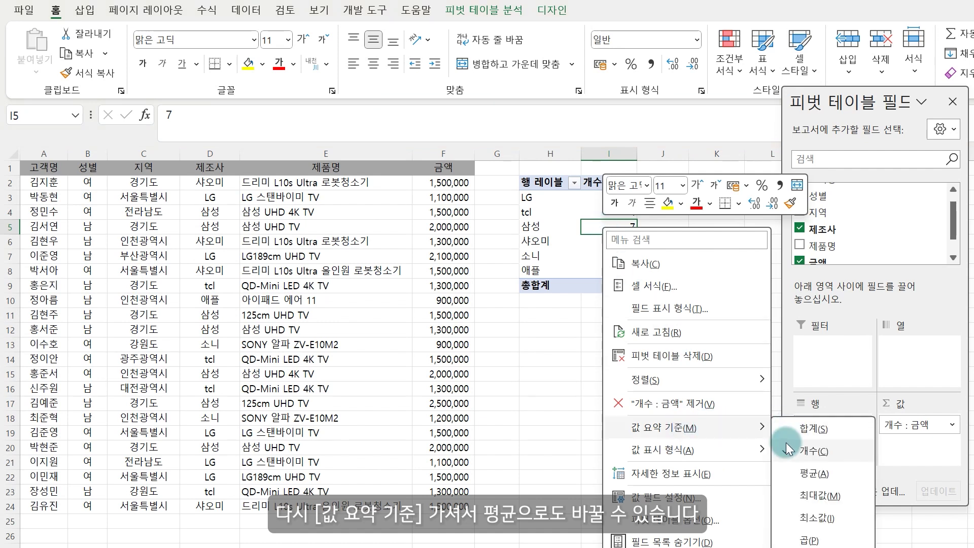
pyautogui.click(814, 473)
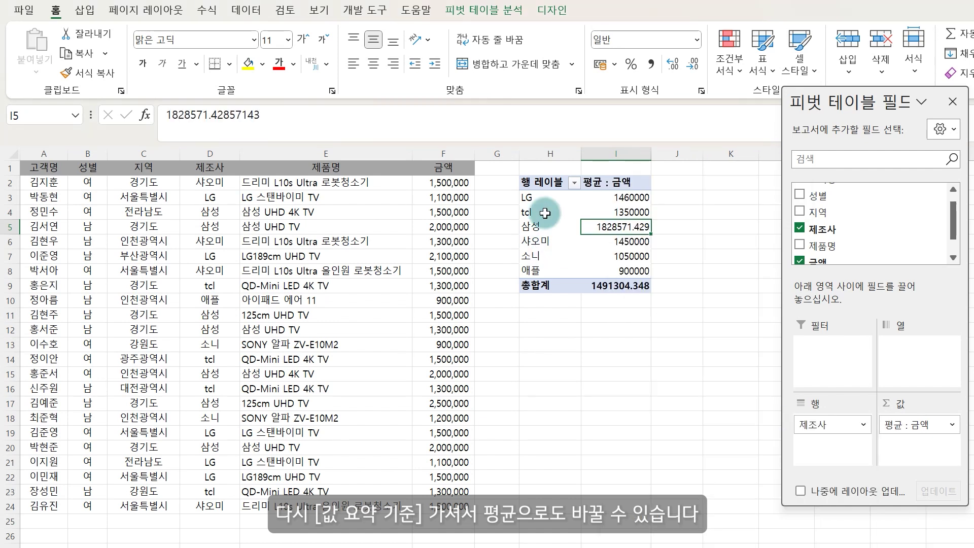
pyautogui.rightClick(612, 251)
pyautogui.moveTo(681, 477)
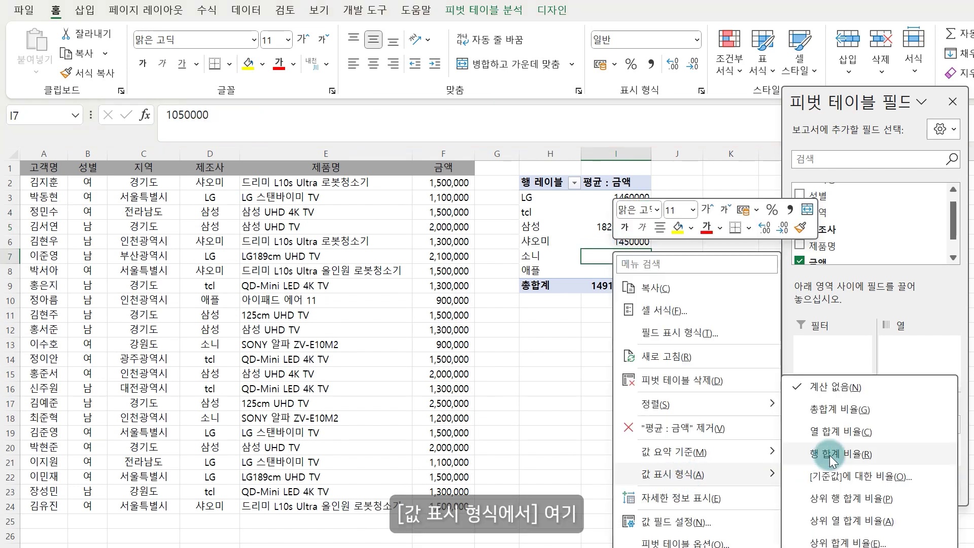
pyautogui.click(826, 412)
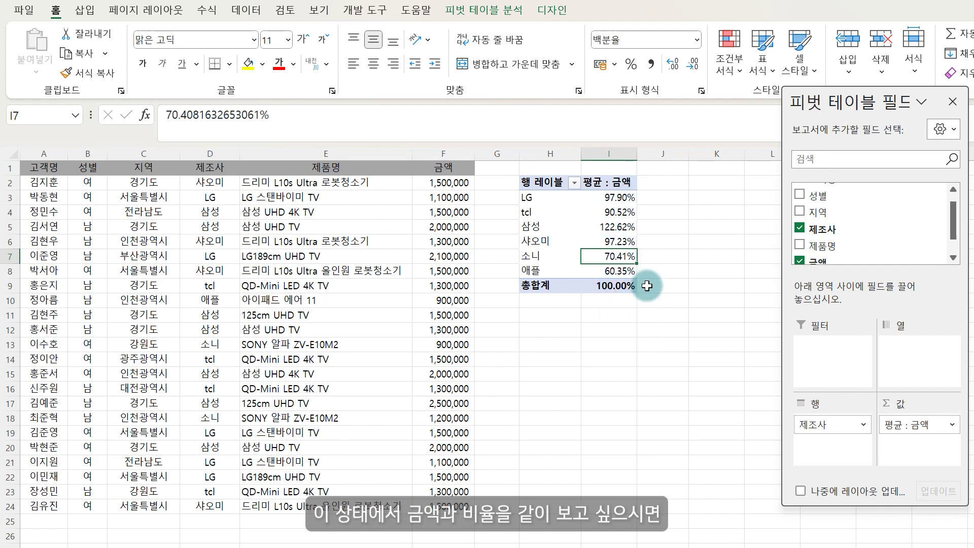
# - Add the 금액 field to the values a second time and place its sum before the average
pyautogui.scroll(-1, 807, 256)
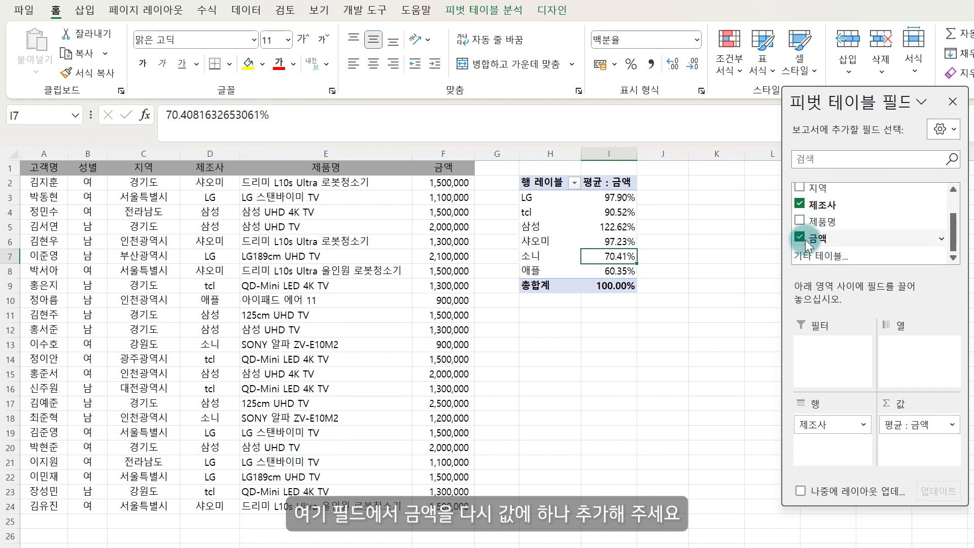
pyautogui.moveTo(815, 238); pyautogui.dragTo(908, 433)
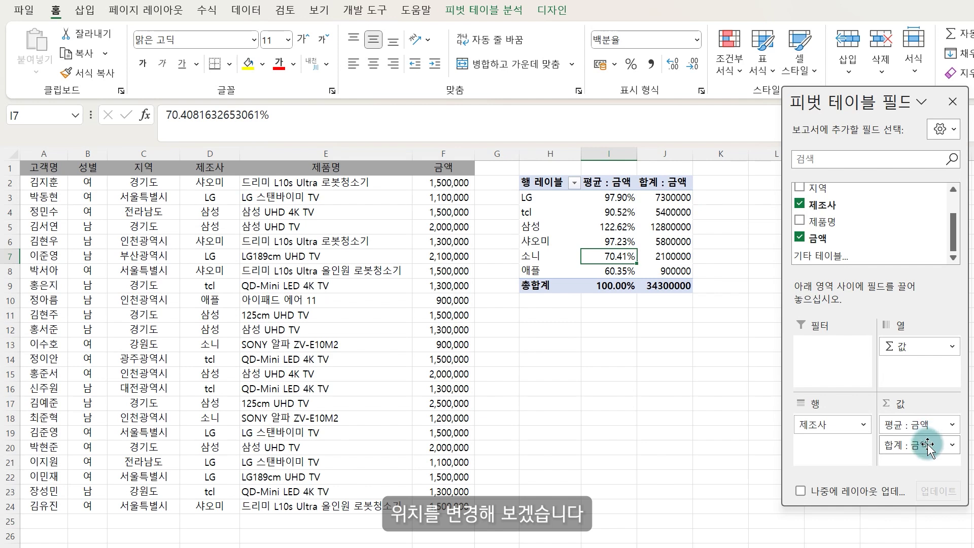
pyautogui.moveTo(926, 449); pyautogui.dragTo(922, 430)
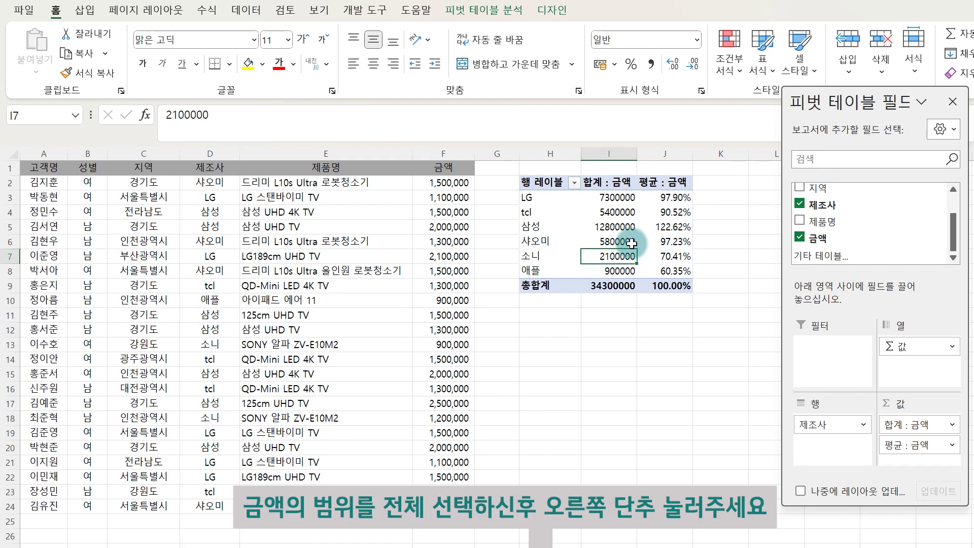
# - Apply the custom number format #,##0 to the 소니 row's 합계 : 금액 cell, and undo the formatting
pyautogui.rightClick(605, 257)
pyautogui.click(644, 318)
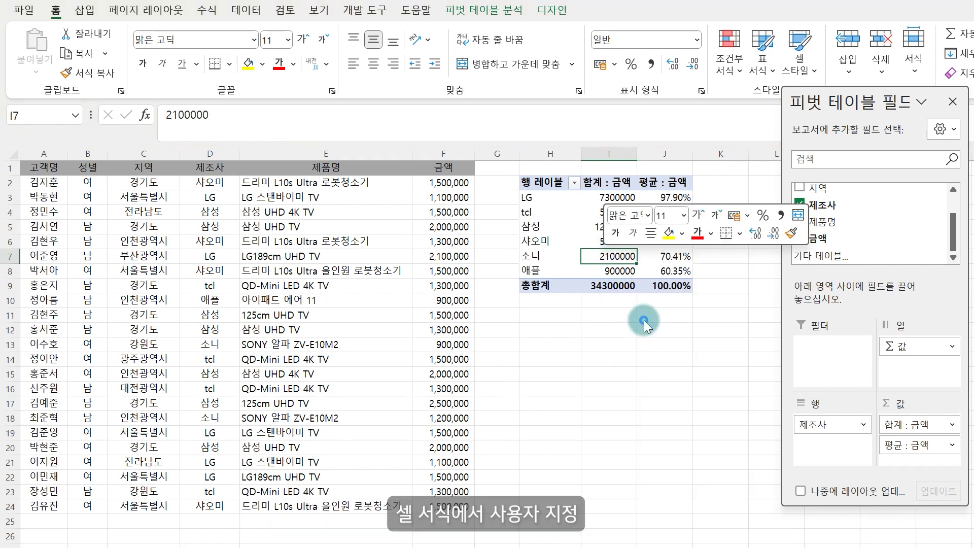
pyautogui.click(490, 302)
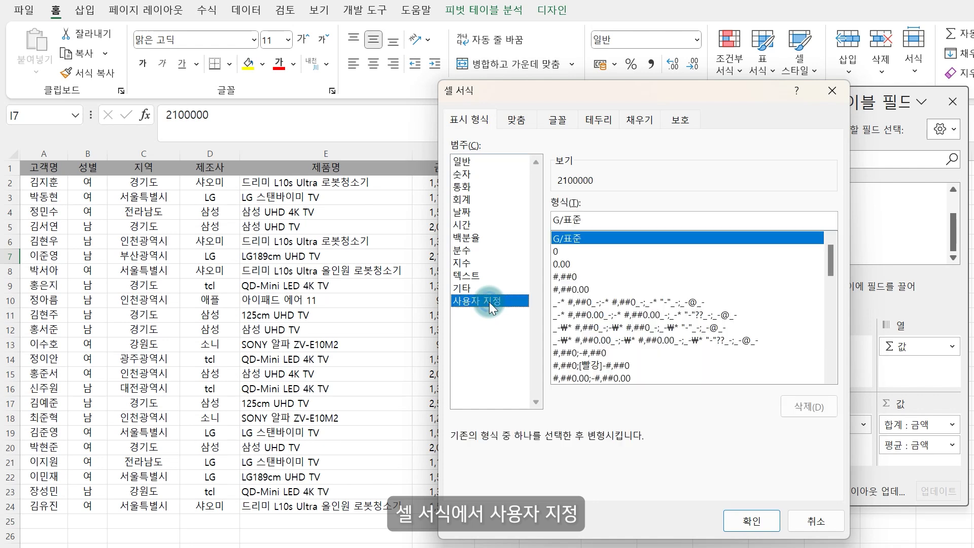
pyautogui.click(577, 276)
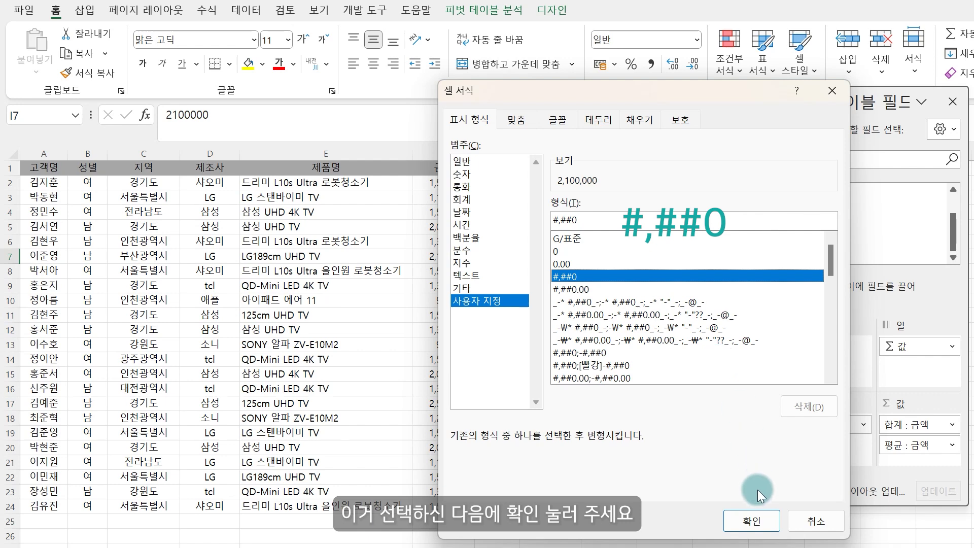
pyautogui.click(756, 513)
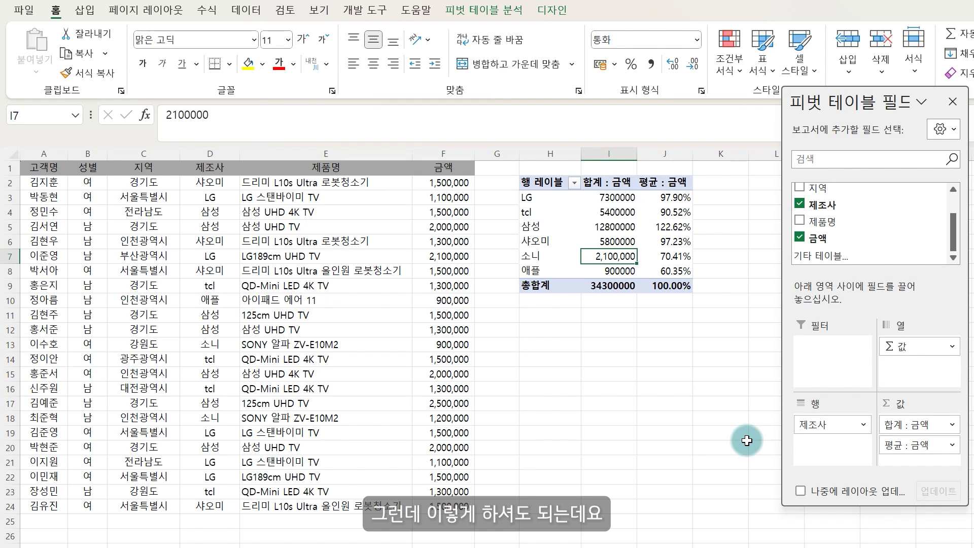
pyautogui.hotkey('ctrl', 'z')
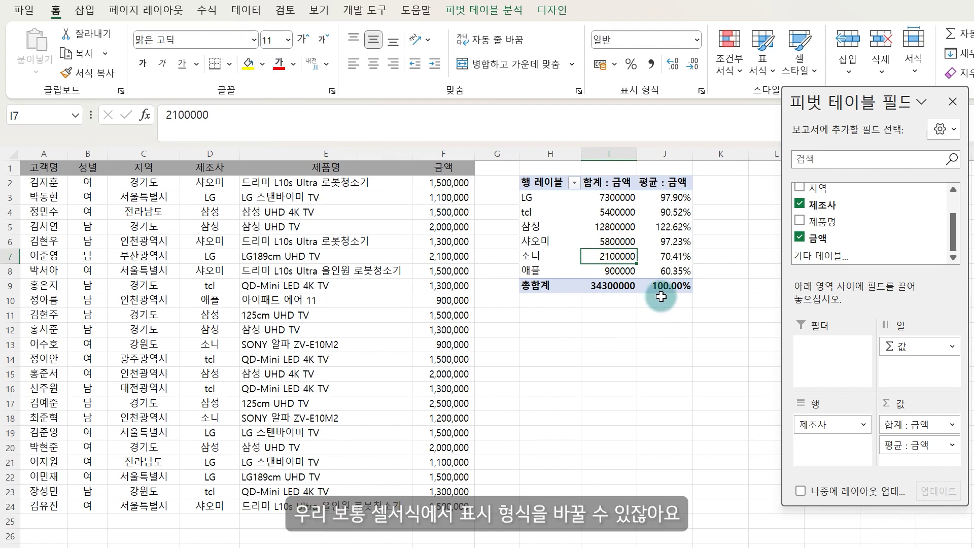
# - Apply the custom number format #,##0 to all 합계 : 금액 values including the 총합계 row, and undo the formatting
pyautogui.moveTo(614, 197); pyautogui.dragTo(629, 280)
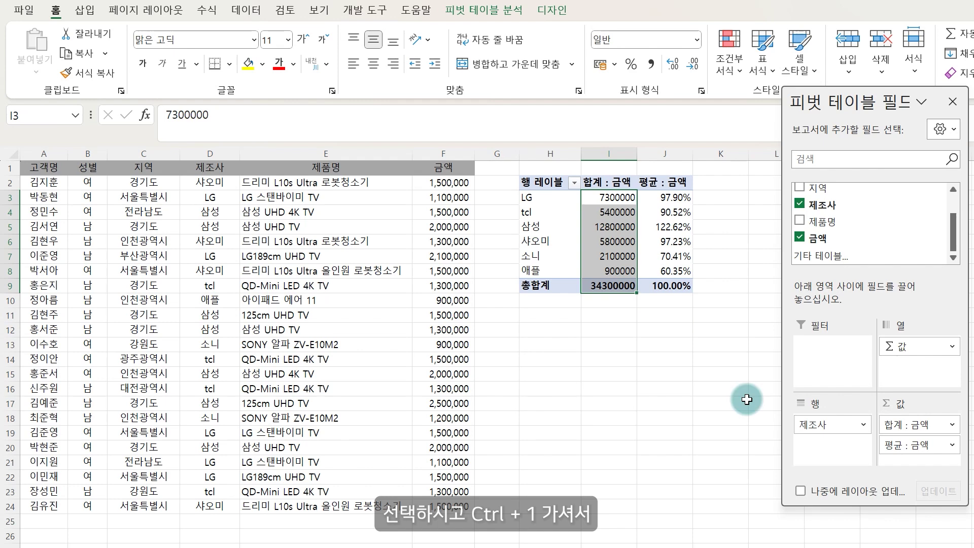
pyautogui.hotkey('ctrl', '1')
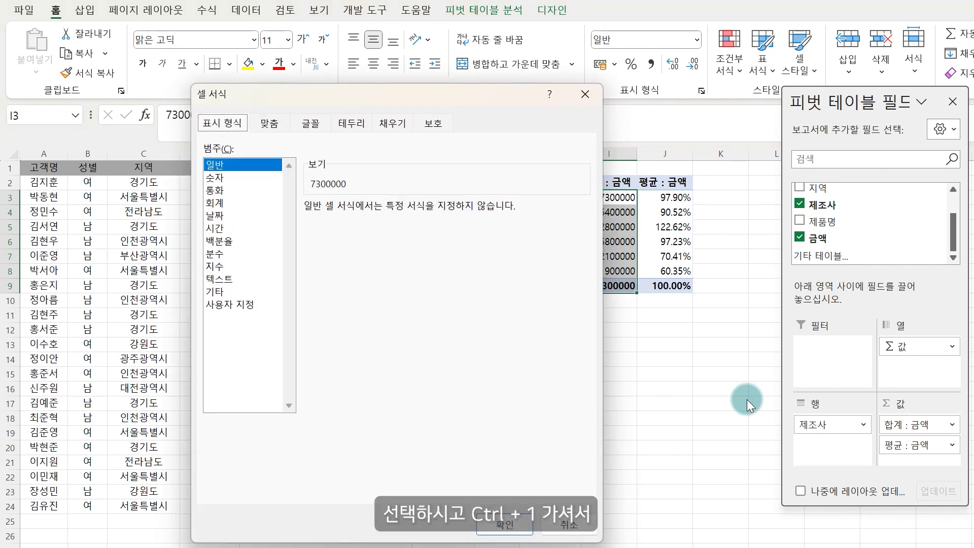
pyautogui.click(239, 303)
pyautogui.click(338, 281)
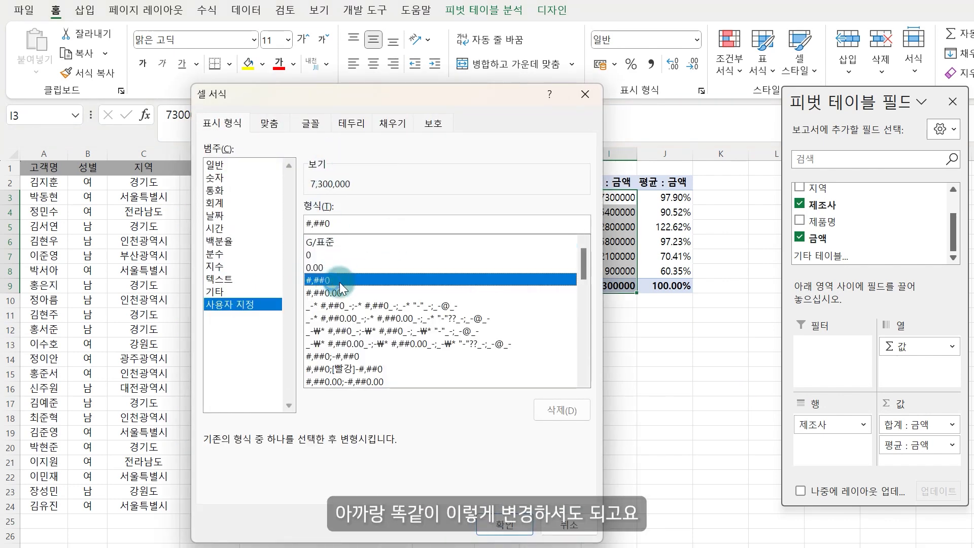
pyautogui.click(505, 524)
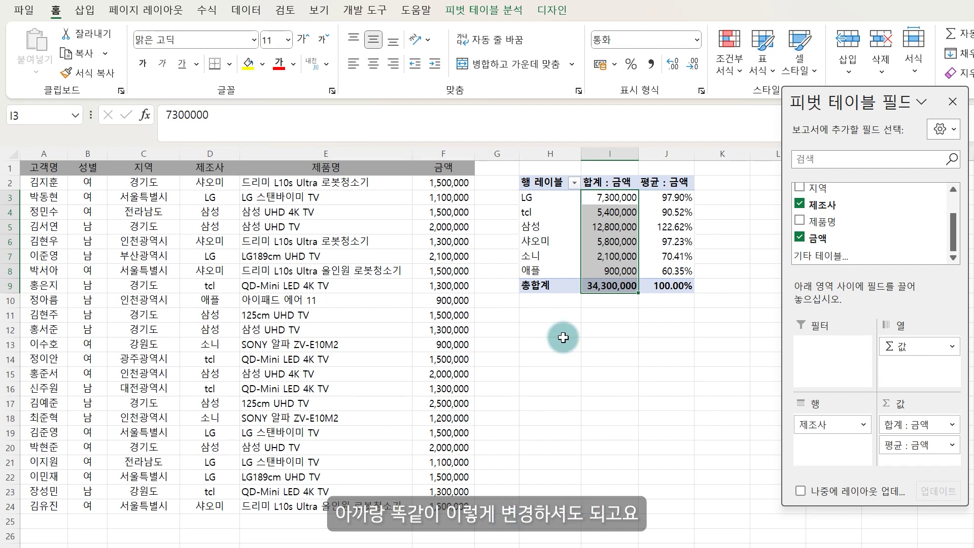
pyautogui.hotkey('ctrl', 'z')
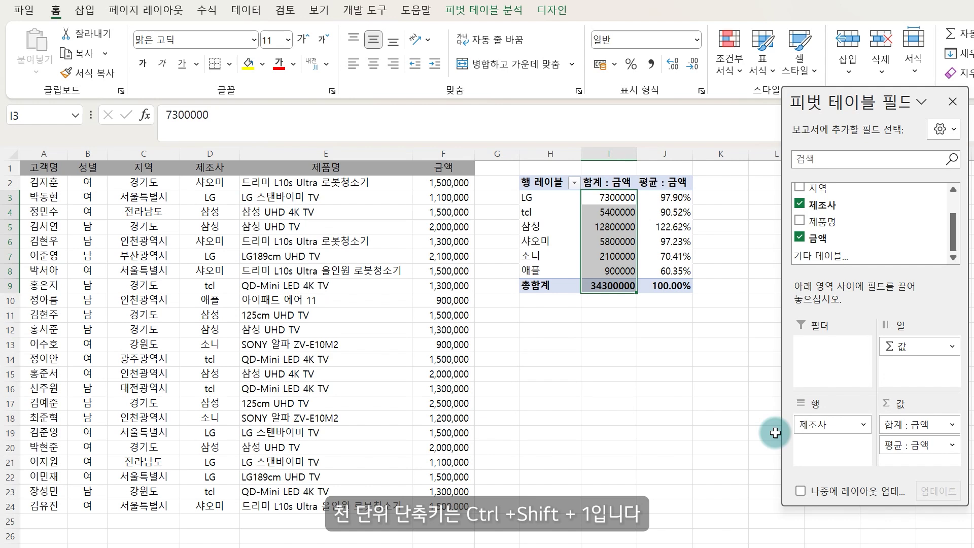
# - Format all 합계 : 금액 values of the pivot table, including the 총합계 row, with thousands separators and no decimals
pyautogui.hotkey('ctrl', 'shift', '1')
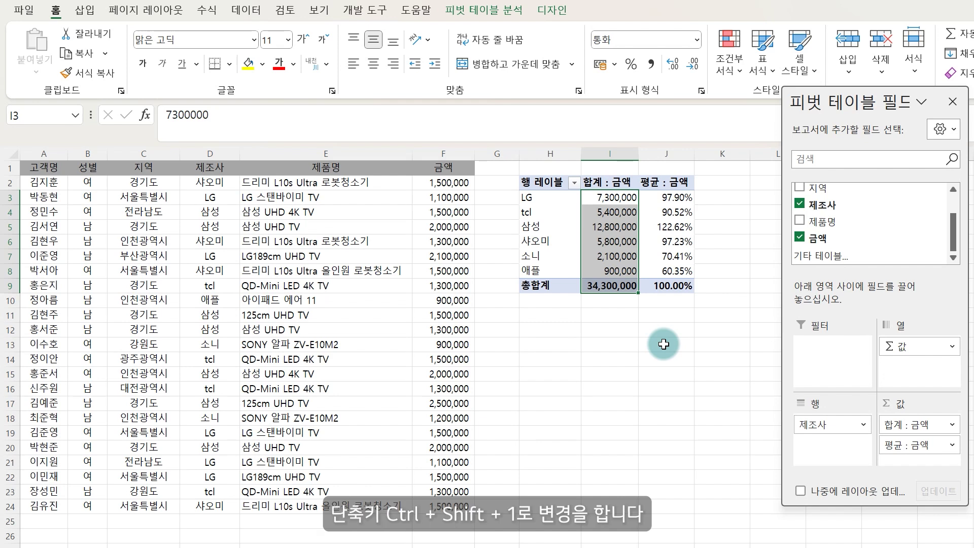
pyautogui.press('Down')
pyautogui.press('Down')
pyautogui.press('Down')
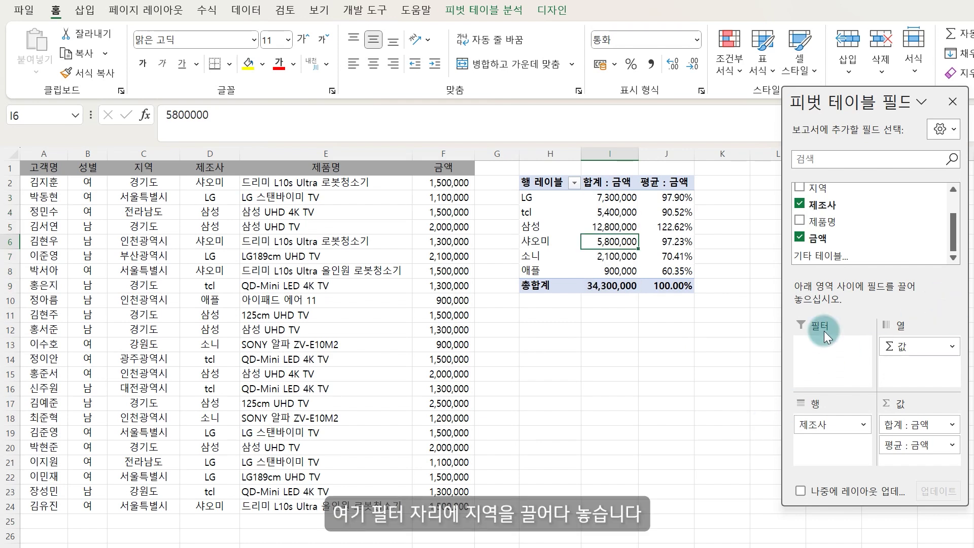
# - Add the 지역 field as the pivot table's report filter and filter the report to 경기도
pyautogui.moveTo(817, 187); pyautogui.dragTo(825, 351)
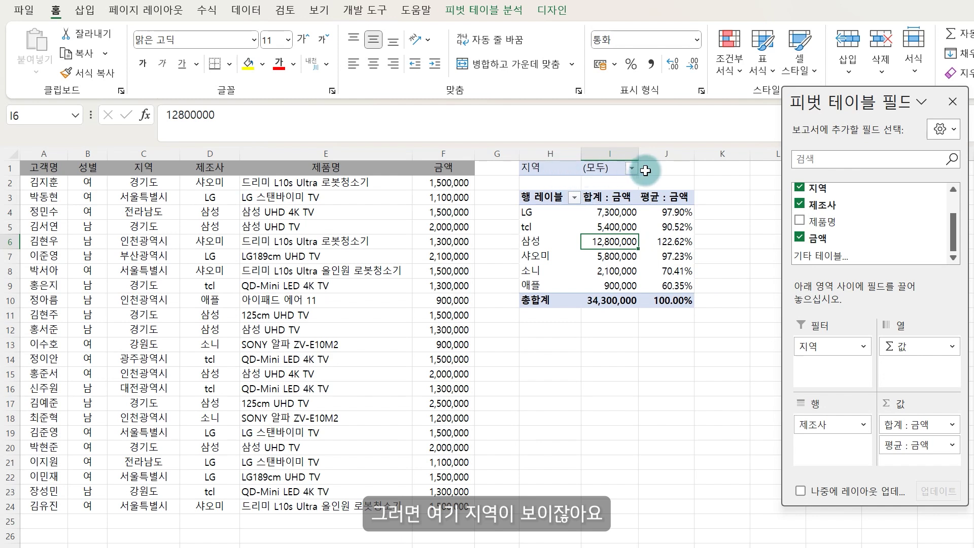
pyautogui.click(632, 167)
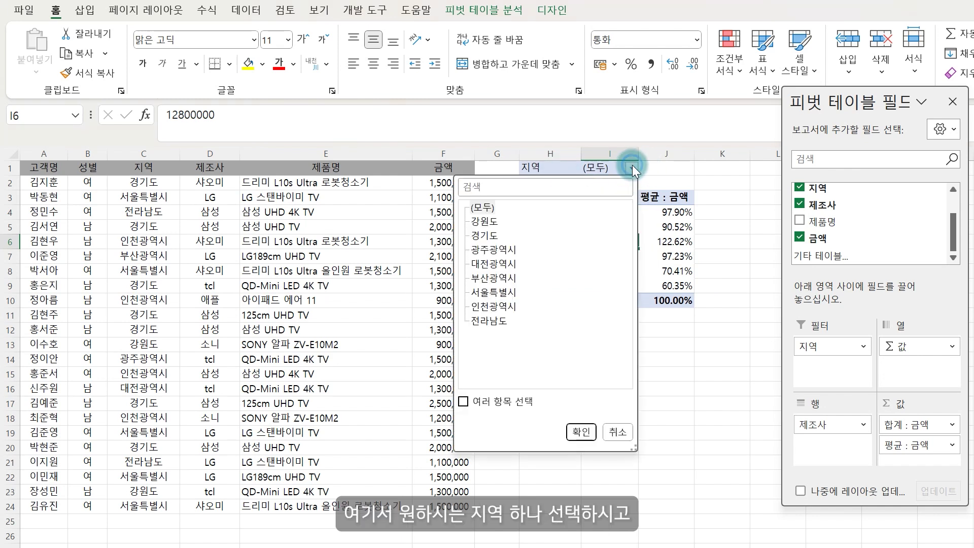
pyautogui.click(483, 236)
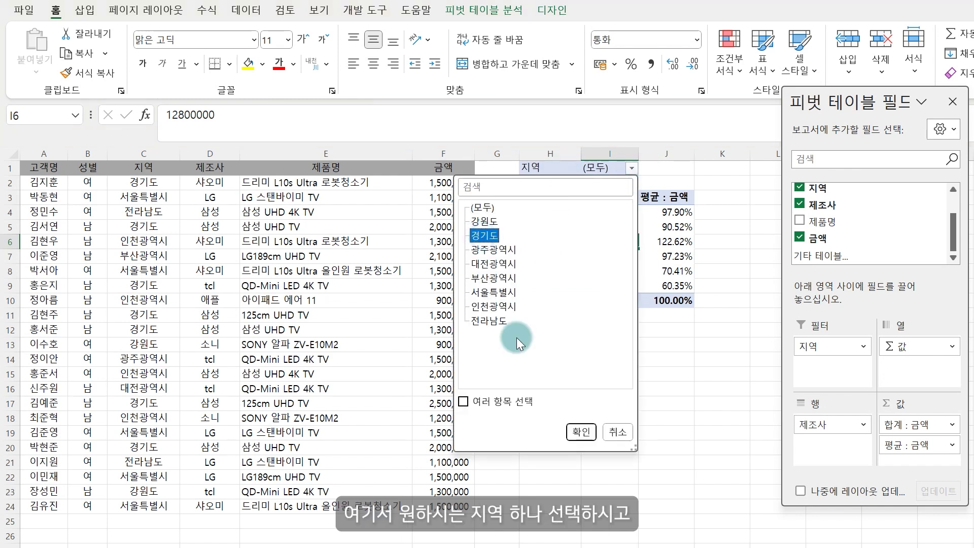
pyautogui.click(582, 432)
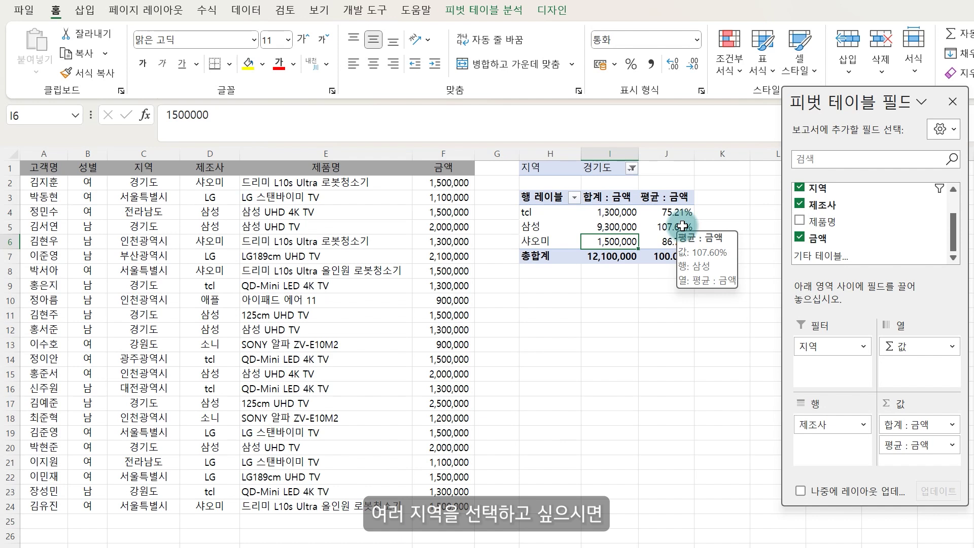
# - Allow multiple items (여러 항목 선택) in the 지역 filter and include 서울특별시 and 인천광역시 as well
pyautogui.click(631, 168)
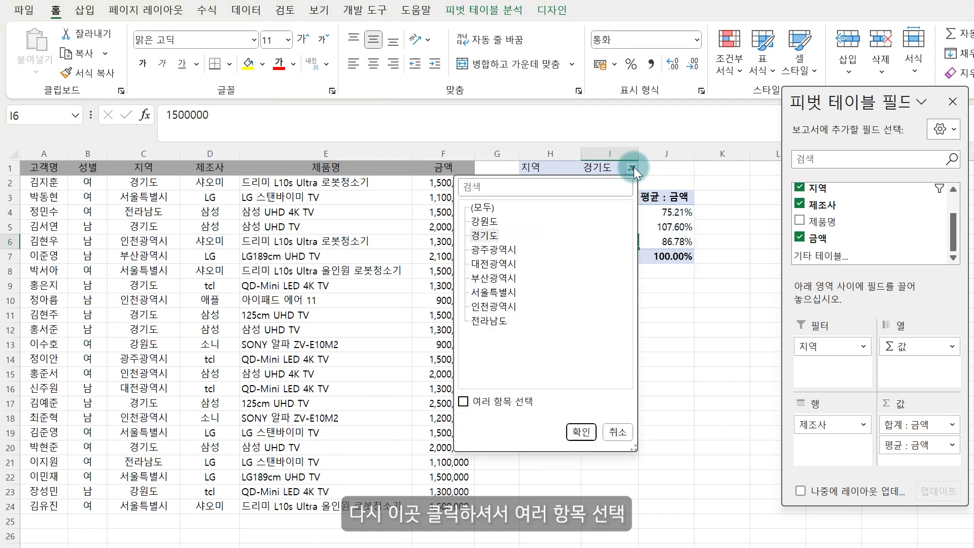
pyautogui.click(527, 402)
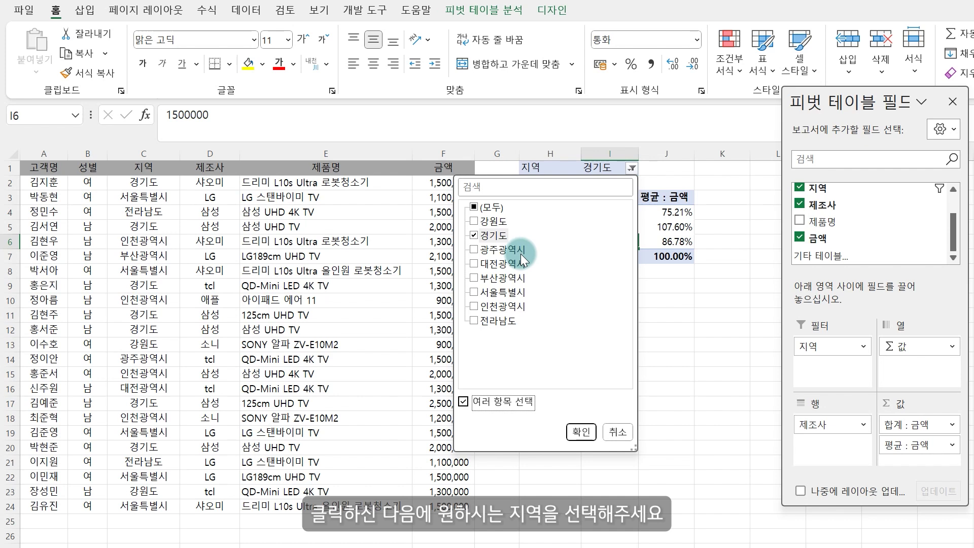
pyautogui.click(487, 293)
pyautogui.click(487, 306)
pyautogui.click(581, 432)
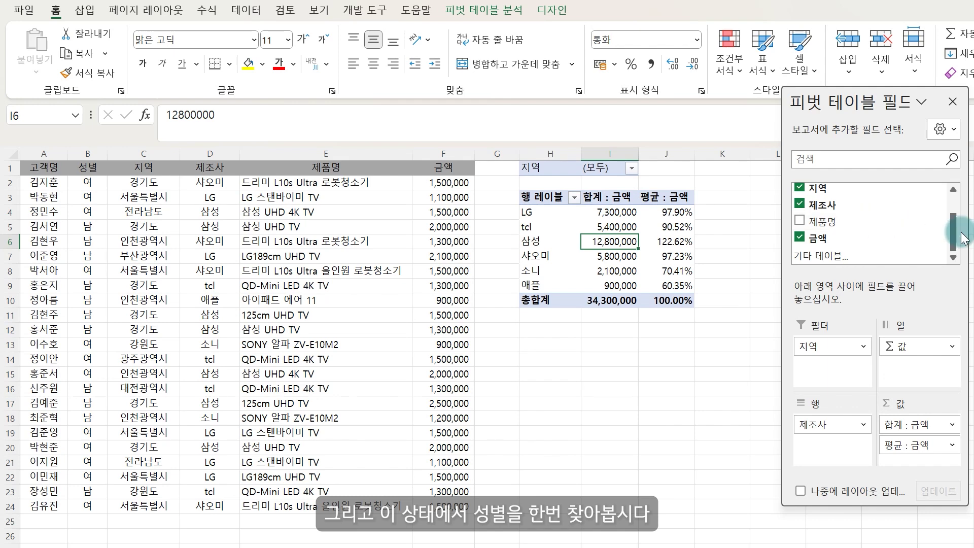
# - Add the 성별 field to the rows below 제조사 and show the pivot table in tabular form (테이블 형식)
pyautogui.moveTo(952, 238); pyautogui.dragTo(952, 213)
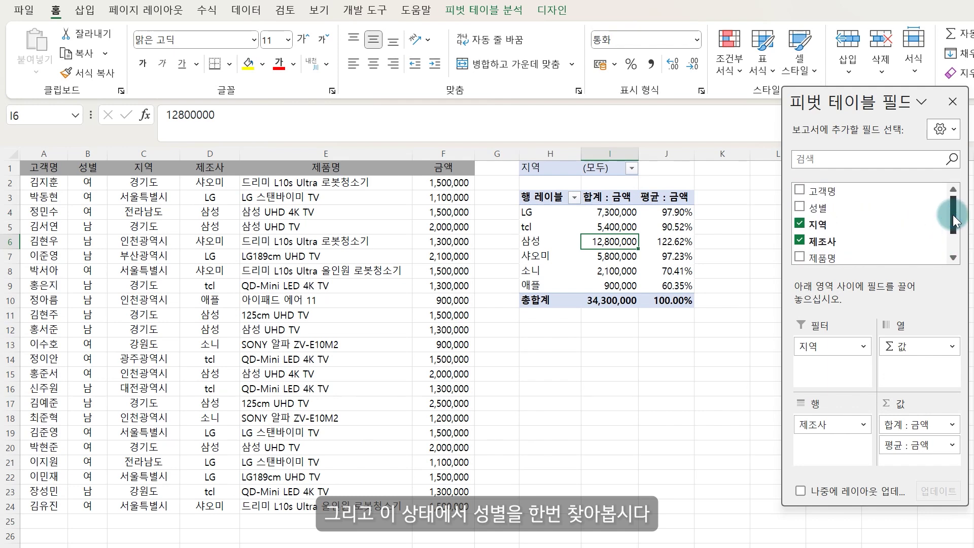
pyautogui.moveTo(816, 213); pyautogui.dragTo(825, 442)
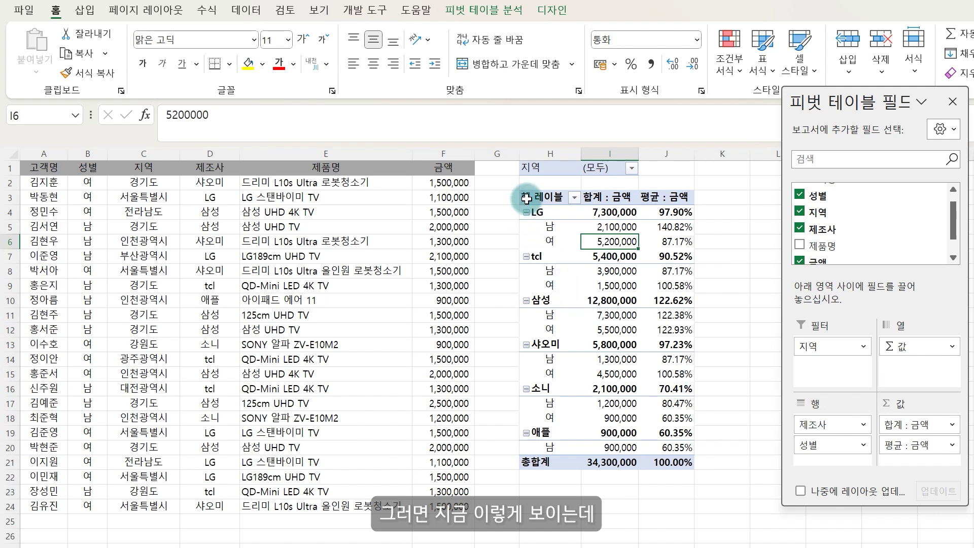
pyautogui.click(550, 229)
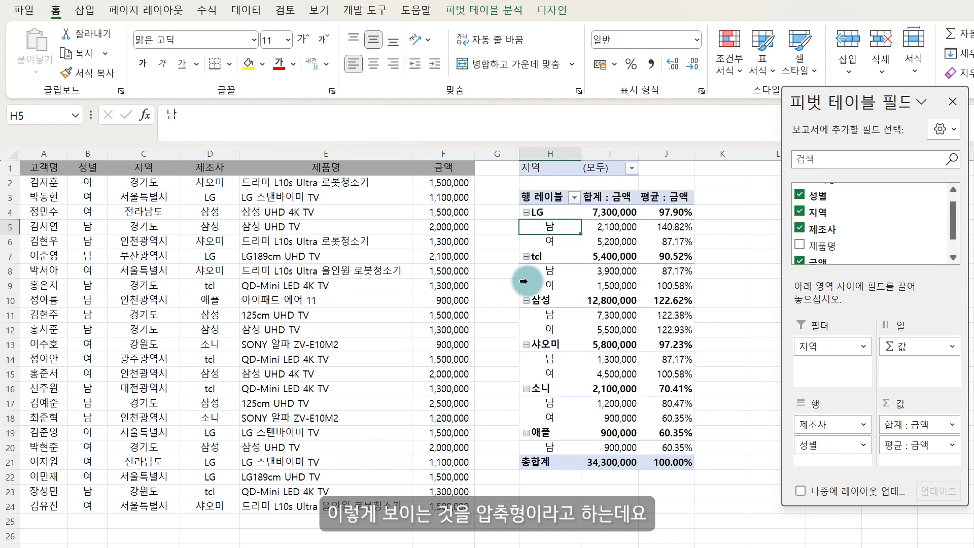
pyautogui.click(556, 12)
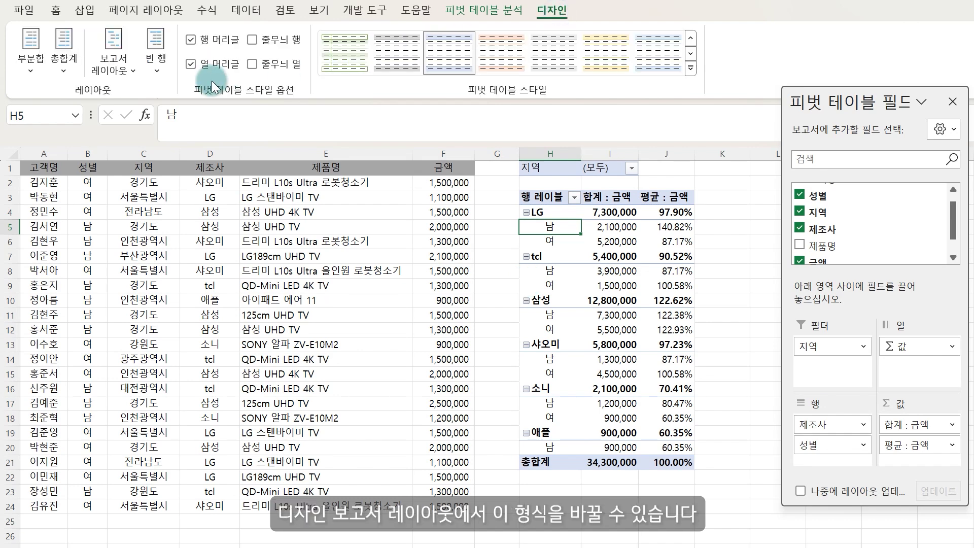
pyautogui.click(124, 65)
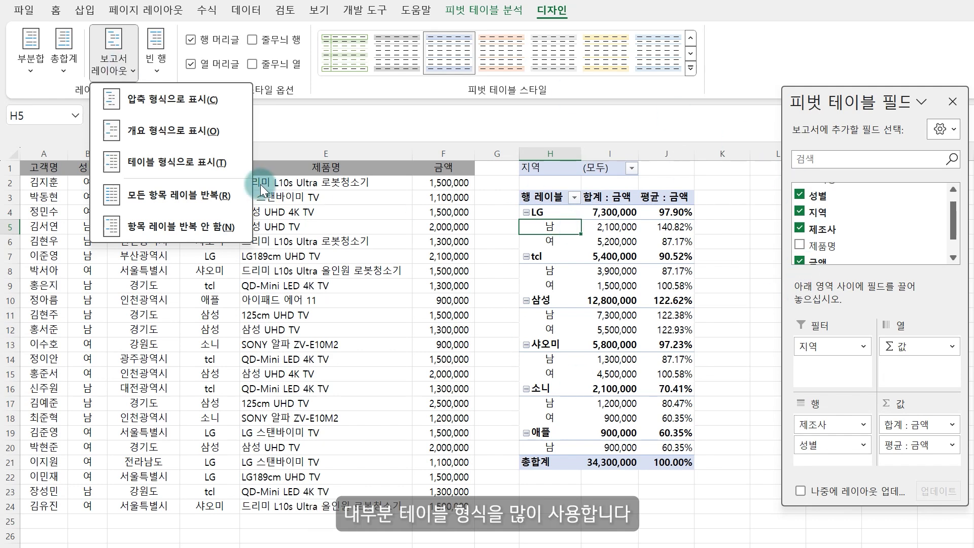
pyautogui.click(192, 165)
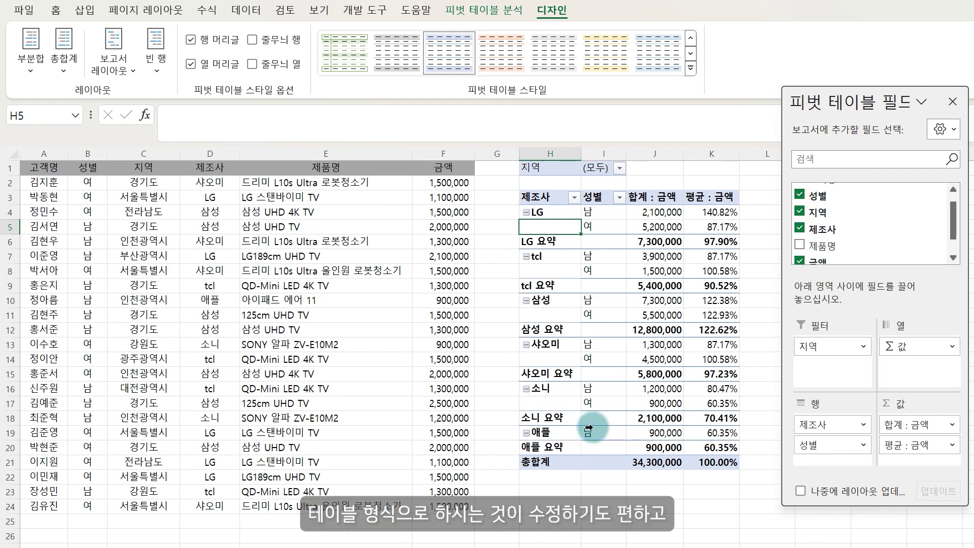
# - Hide the pivot table's subtotals (부분합 표시 안 함), and show all subtotals again at the bottom of each group
pyautogui.click(550, 242)
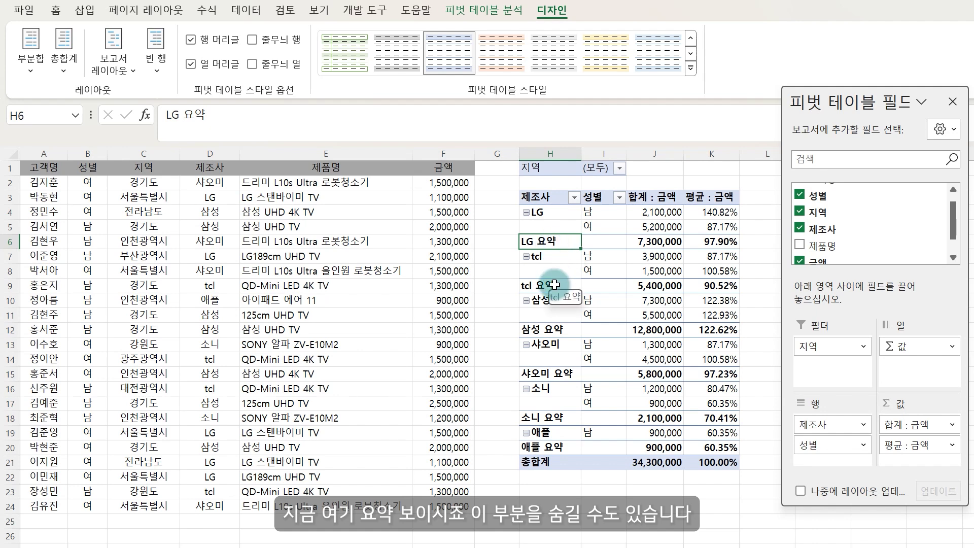
pyautogui.click(35, 62)
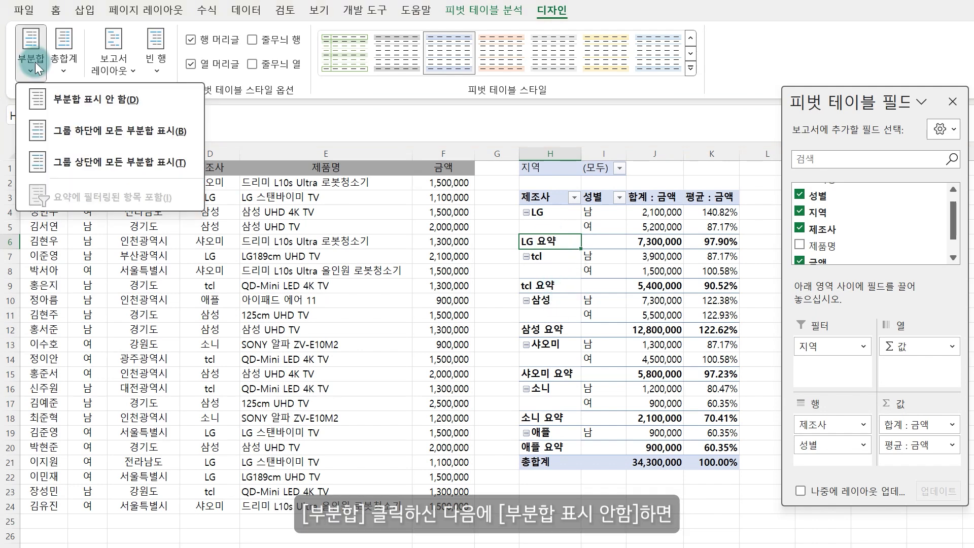
pyautogui.click(93, 100)
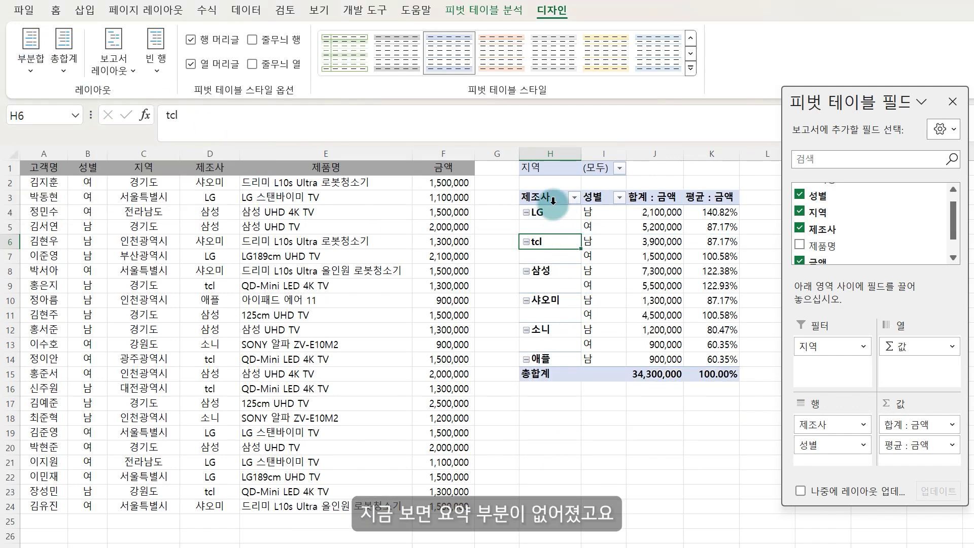
pyautogui.click(33, 63)
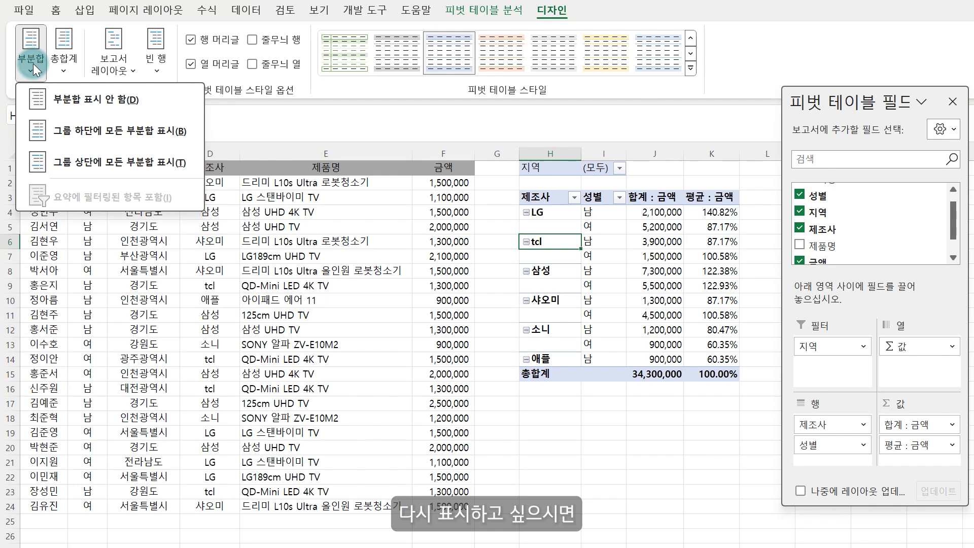
pyautogui.click(87, 130)
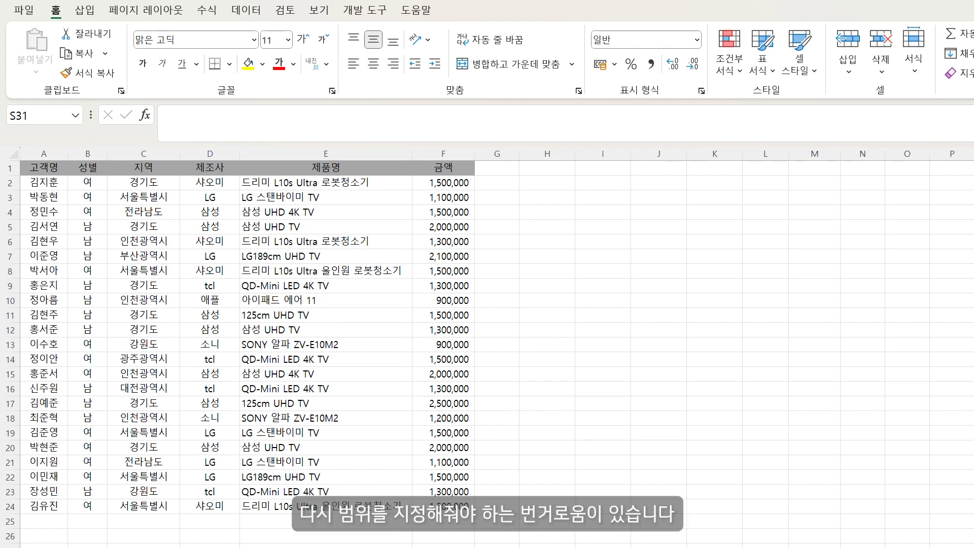
# - Convert the whole data range A1:F24 into a table with headers (머리글 포함)
pyautogui.click(326, 545)
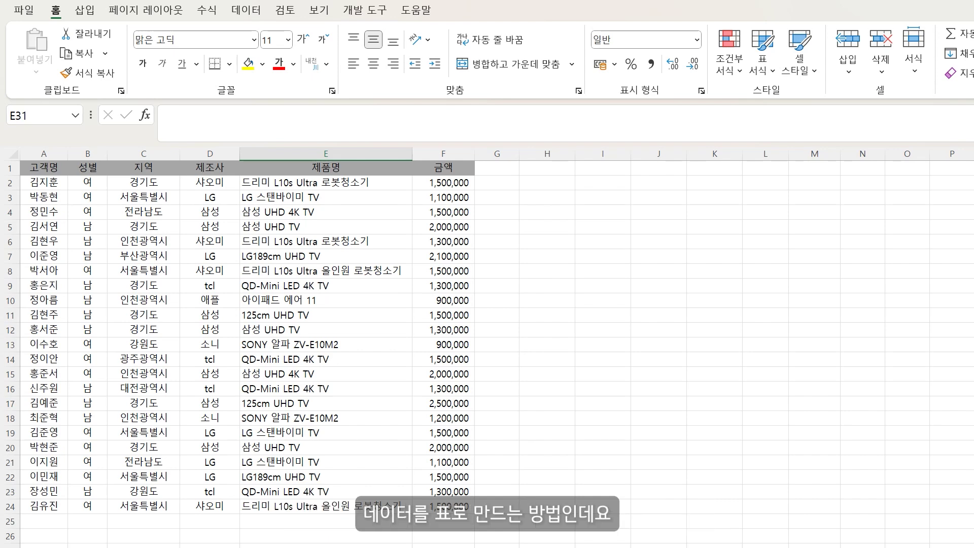
pyautogui.click(211, 303)
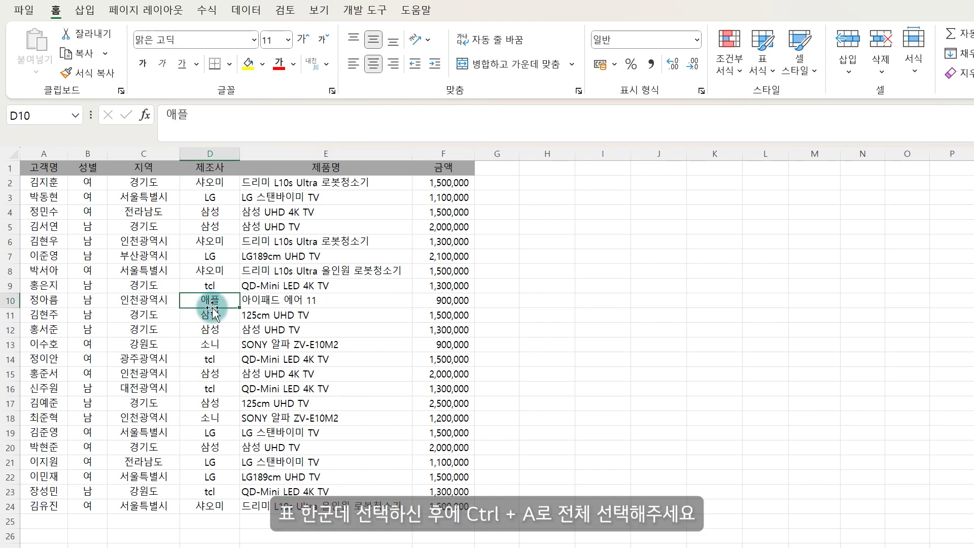
pyautogui.hotkey('ctrl', 'a')
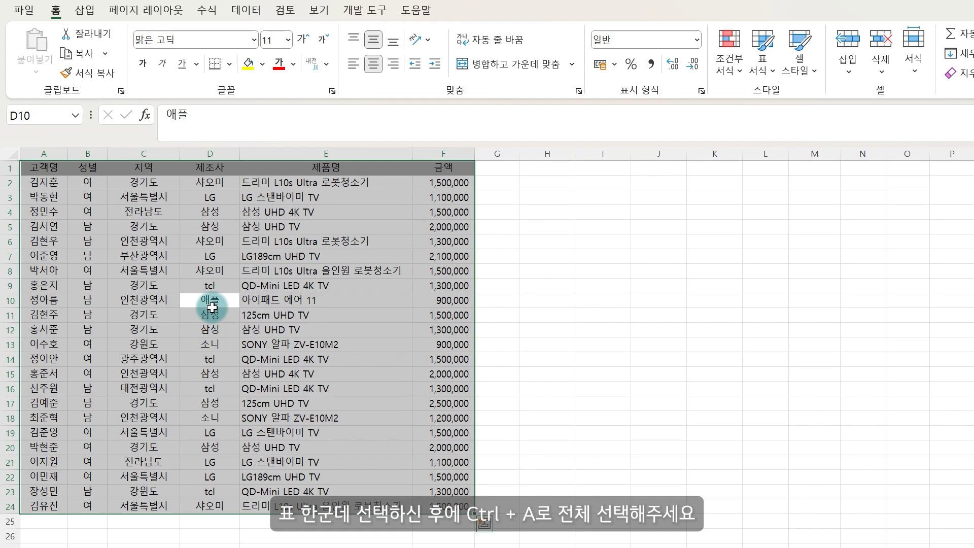
pyautogui.click(85, 10)
pyautogui.click(128, 45)
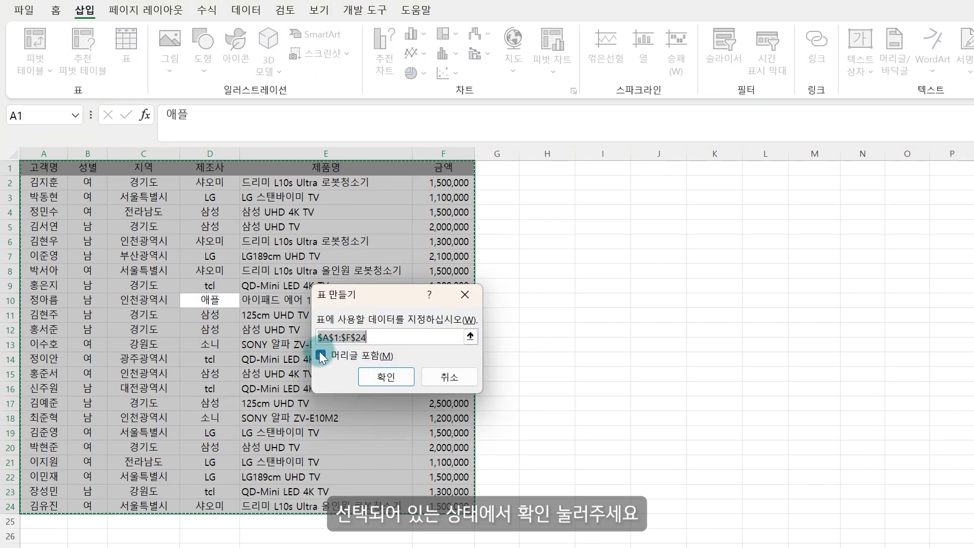
pyautogui.click(385, 382)
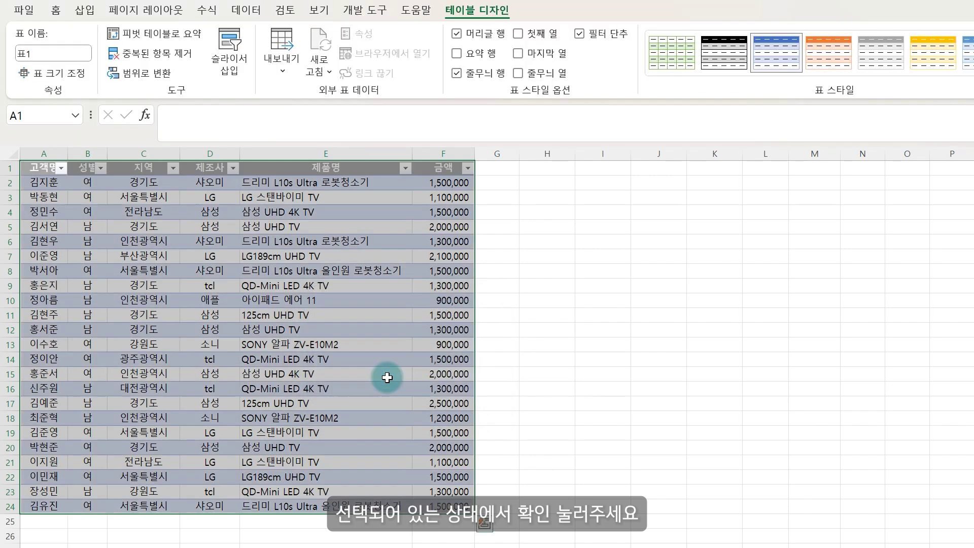
# - Change the table's style to the plain, uncoloured first style in the 밝게 group
pyautogui.click(495, 316)
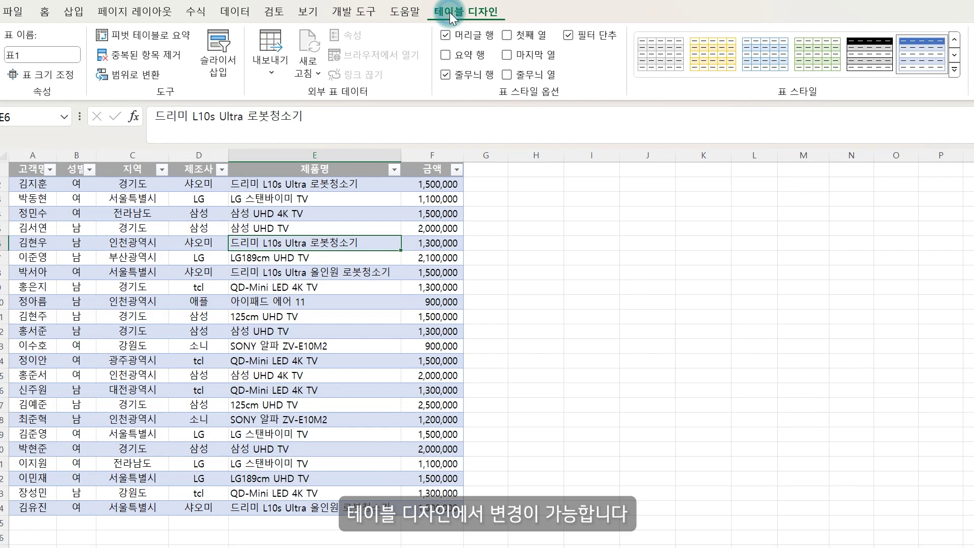
pyautogui.click(955, 70)
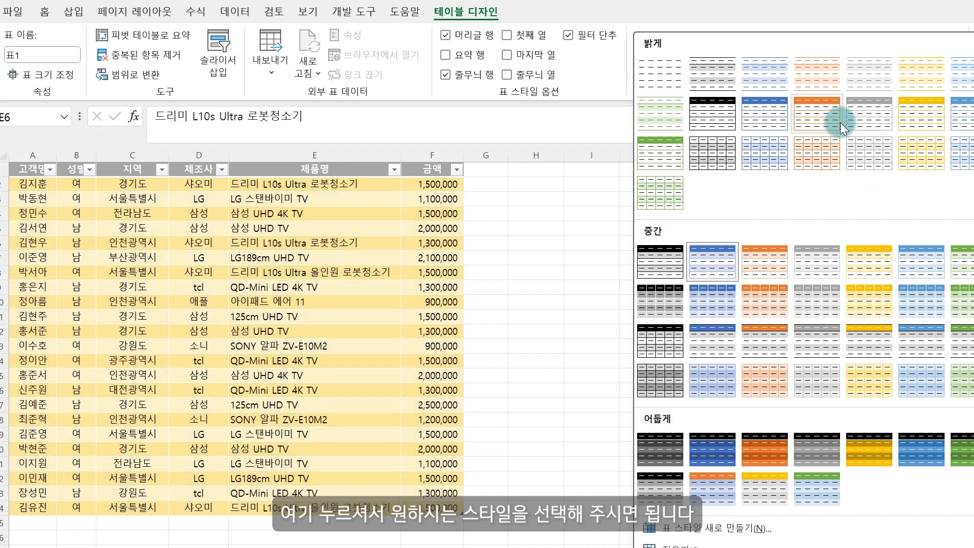
pyautogui.click(663, 76)
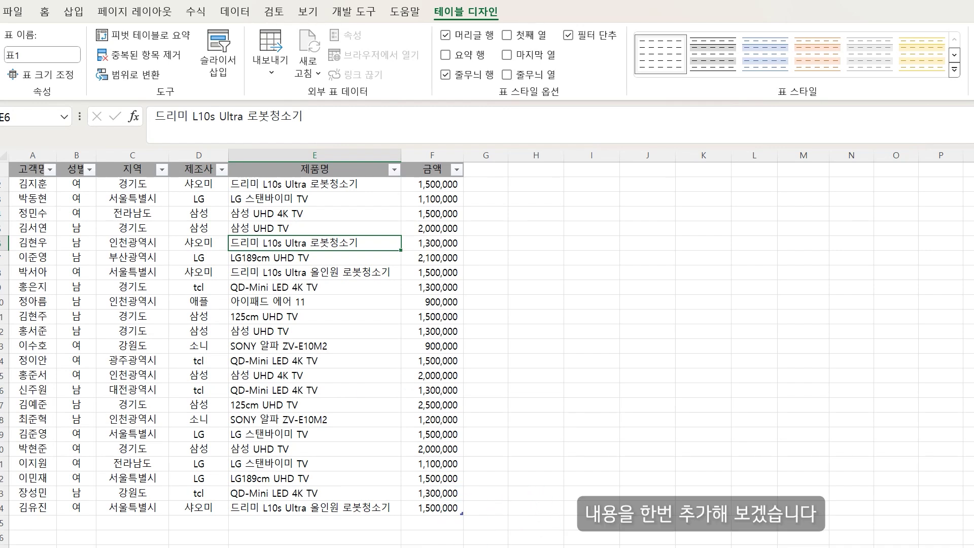
# - Copy the table's last record in row 24 and paste it into row 25 as a new record
pyautogui.moveTo(33, 508); pyautogui.dragTo(431, 508)
pyautogui.hotkey('ctrl', 'c')
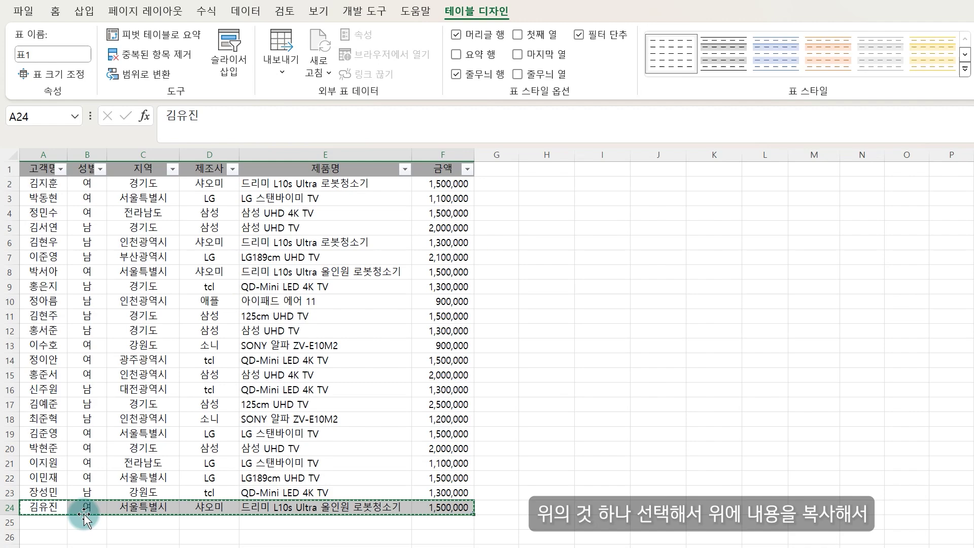
pyautogui.click(51, 520)
pyautogui.hotkey('ctrl', 'v')
pyautogui.click(495, 508)
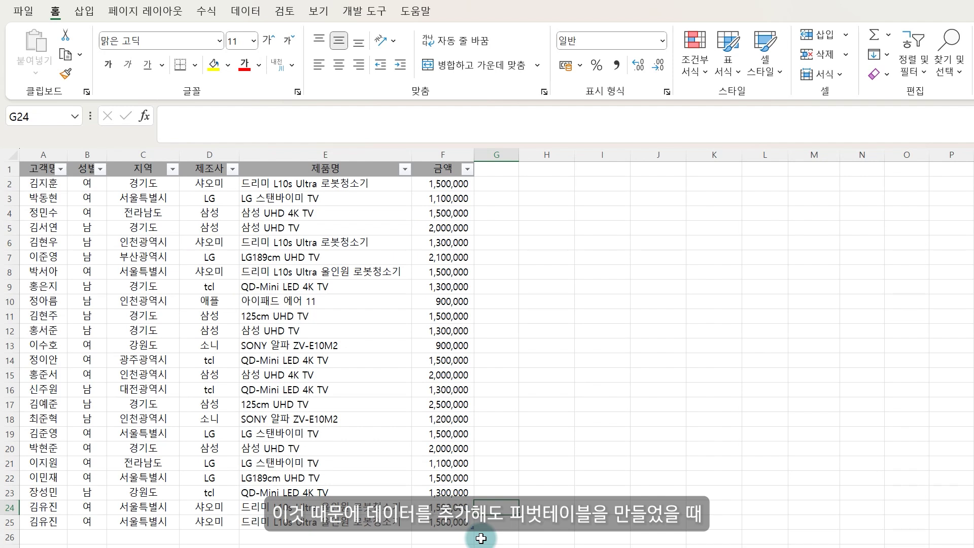
# - Undo the record pasted into row 25, and create a pivot table from the whole source table 표1 on a new worksheet
pyautogui.hotkey('ctrl', 'z')
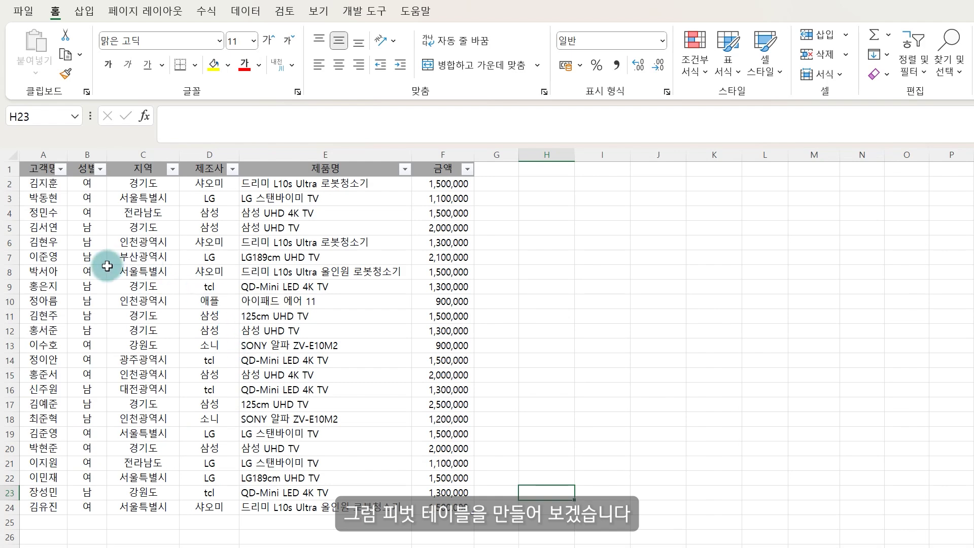
pyautogui.click(144, 273)
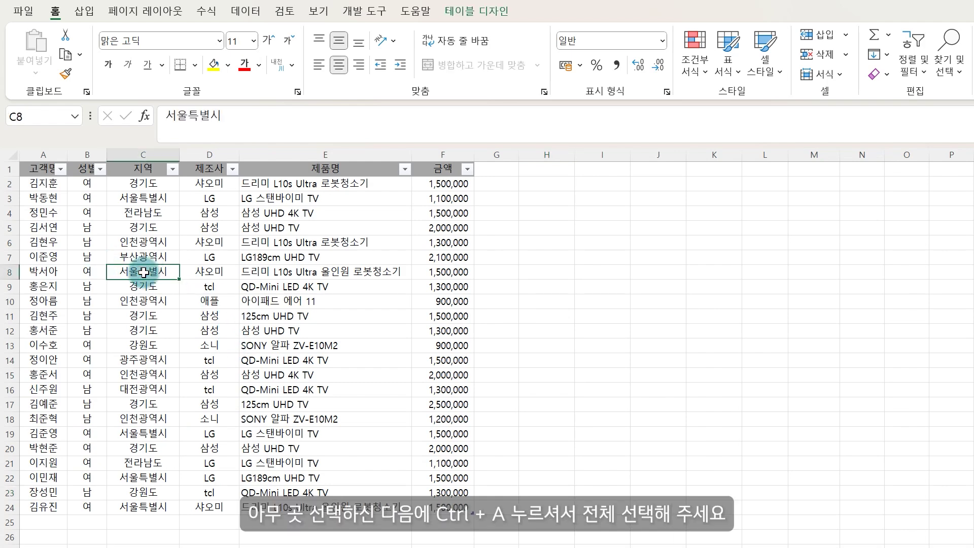
pyautogui.hotkey('ctrl', 'a')
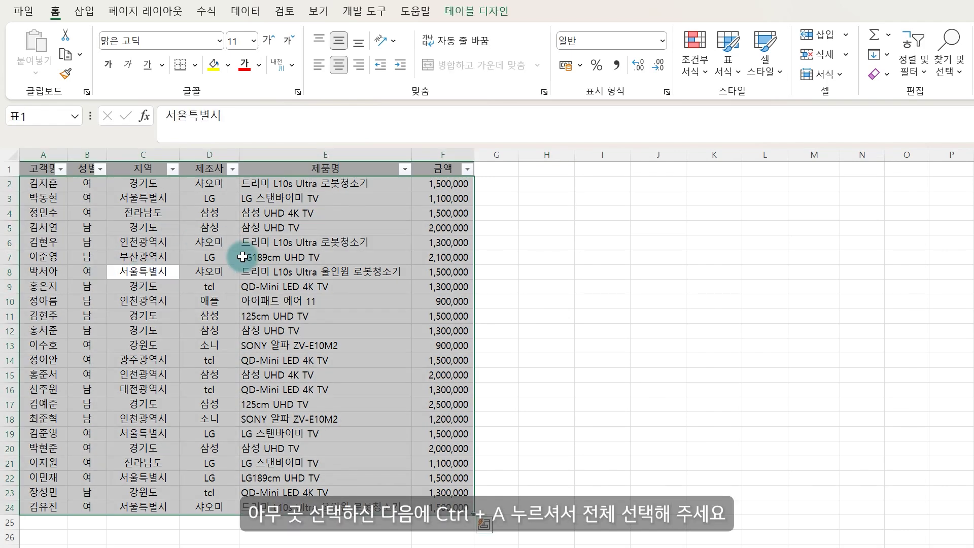
pyautogui.click(84, 11)
pyautogui.click(47, 54)
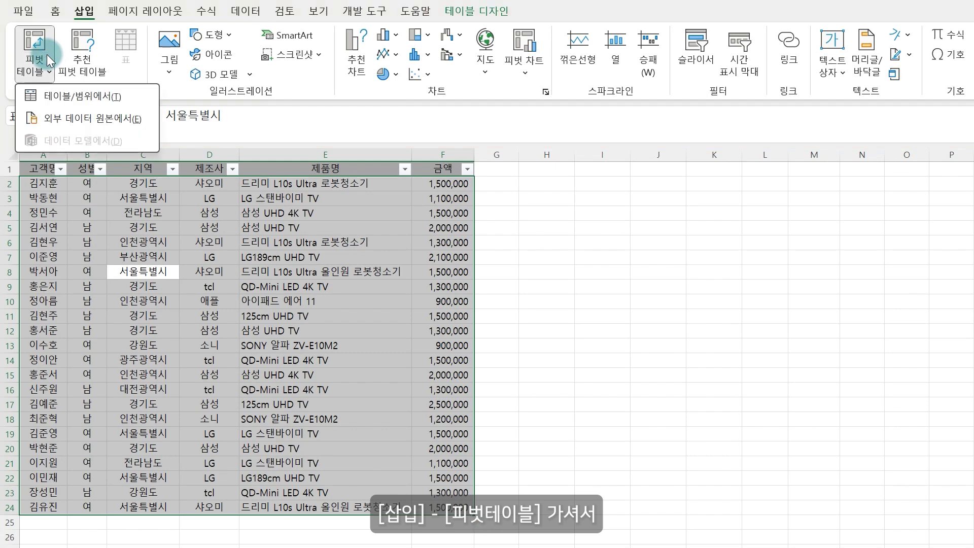
pyautogui.click(70, 94)
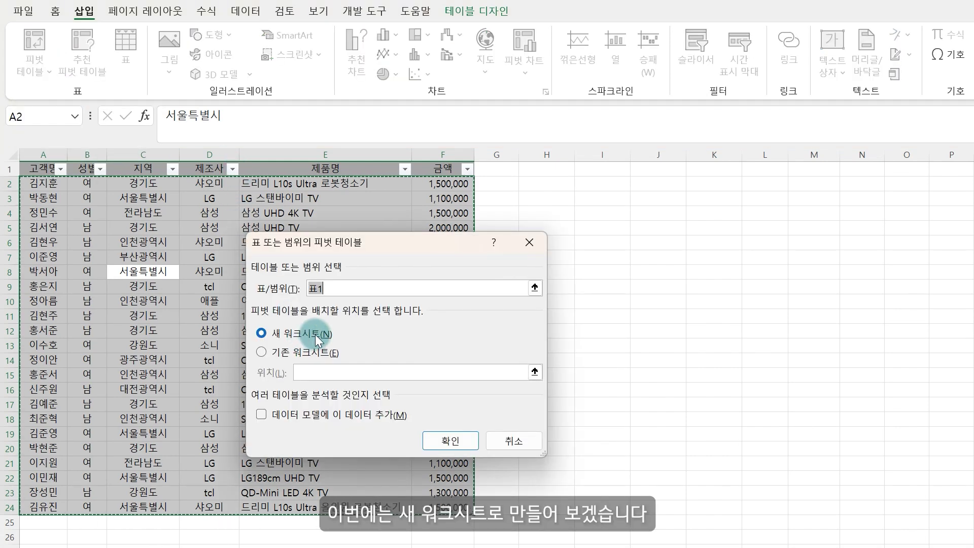
pyautogui.click(462, 442)
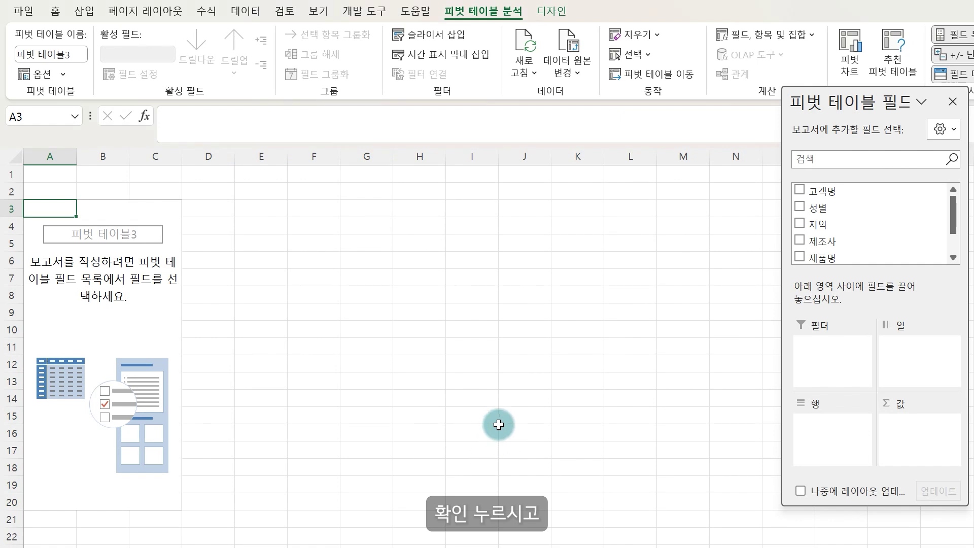
# - Place the 제조사 field in the pivot table's rows (행) and the 금액 field in its values (값)
pyautogui.moveTo(822, 241); pyautogui.dragTo(832, 427)
pyautogui.moveTo(951, 228); pyautogui.dragTo(950, 241)
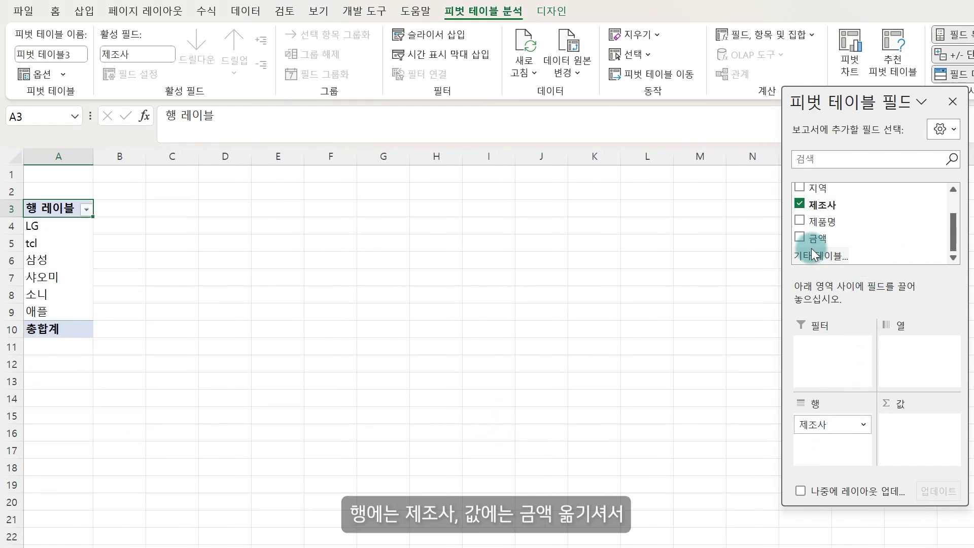
pyautogui.moveTo(817, 239); pyautogui.dragTo(890, 431)
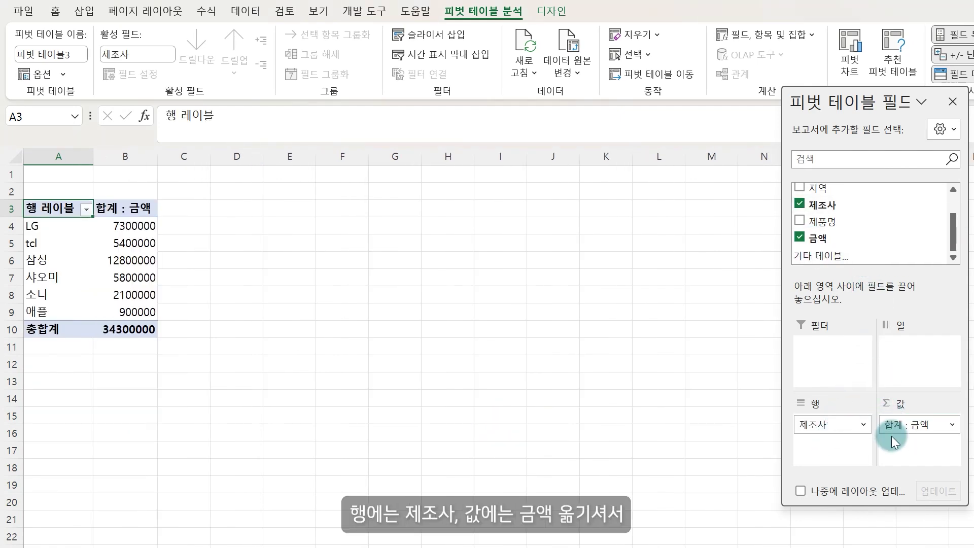
pyautogui.moveTo(143, 293)
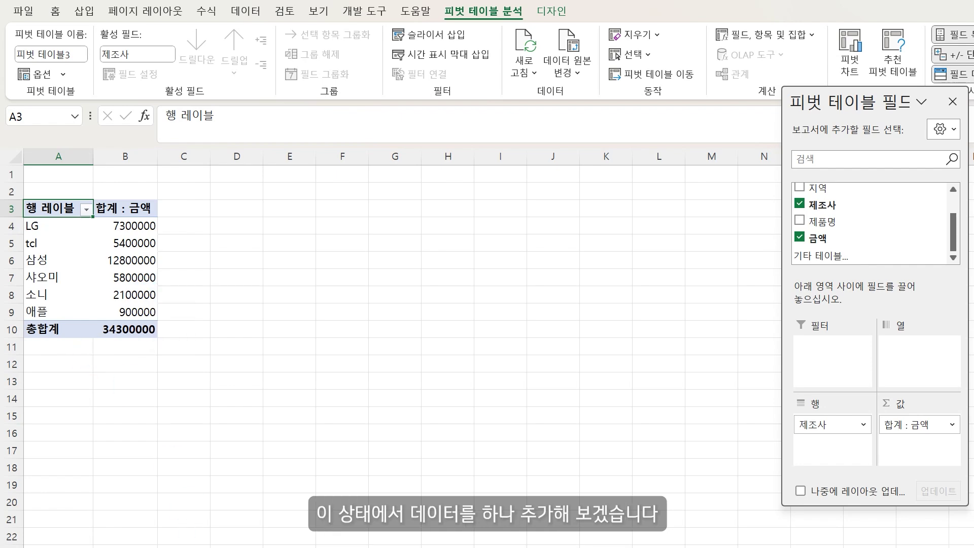
# - Copy the source table's last record in row 24 to row 25, and change the new record's 제조사 to 테팔
pyautogui.hotkey('ctrl', 'pageup')
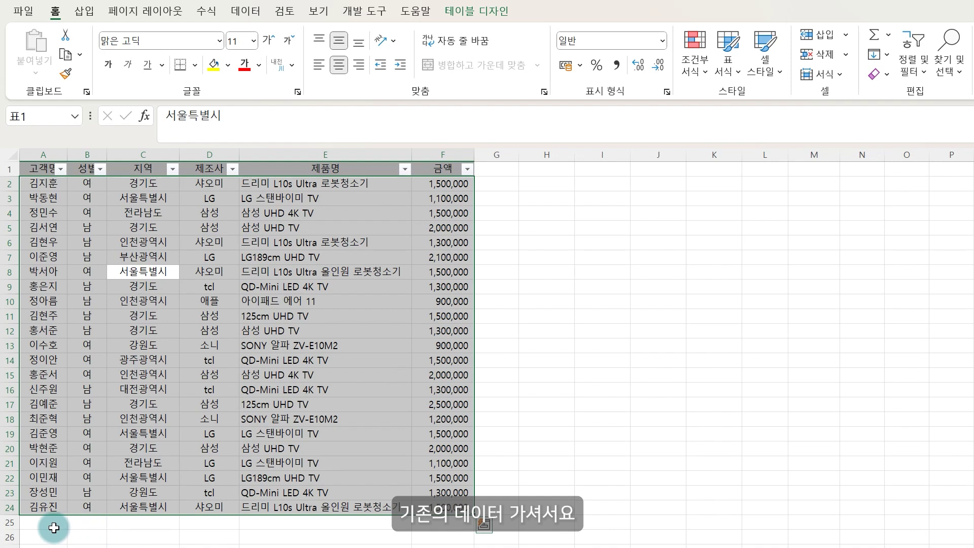
pyautogui.moveTo(44, 507); pyautogui.dragTo(431, 502)
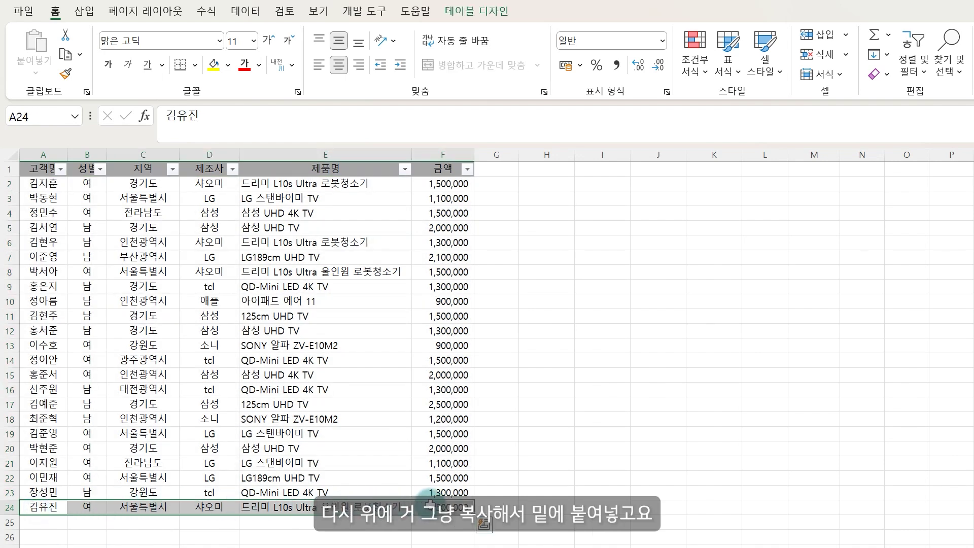
pyautogui.hotkey('ctrl', 'c')
pyautogui.click(43, 522)
pyautogui.hotkey('ctrl', 'v')
pyautogui.click(198, 522)
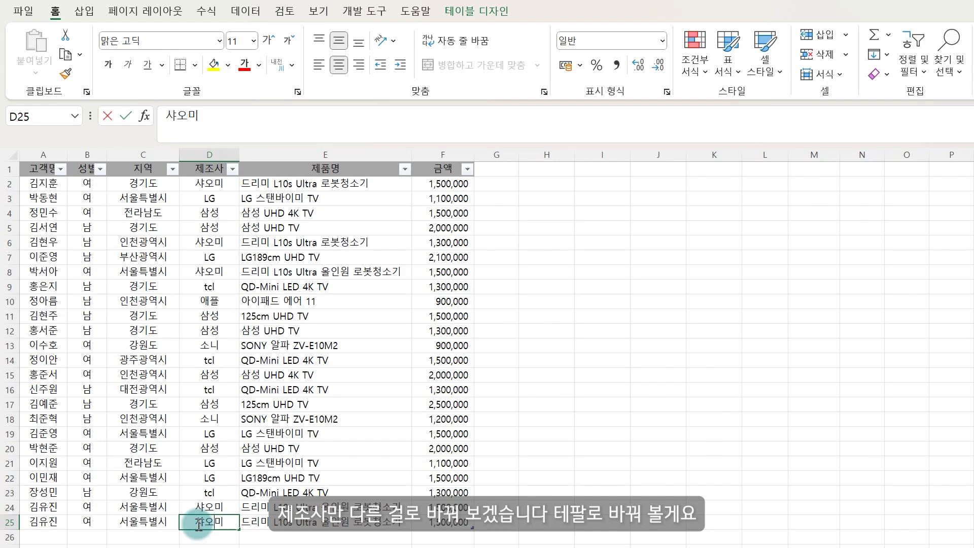
pyautogui.write('테팔')
pyautogui.press('Return')
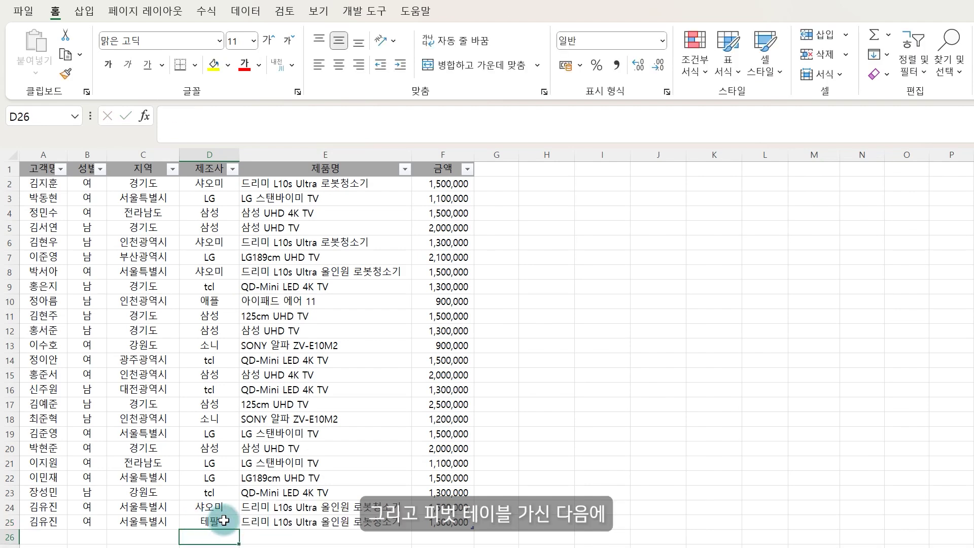
# - Return to the new pivot table and refresh it (새로 고침) to include the added 테팔 record
pyautogui.hotkey('ctrl', 'pagedown')
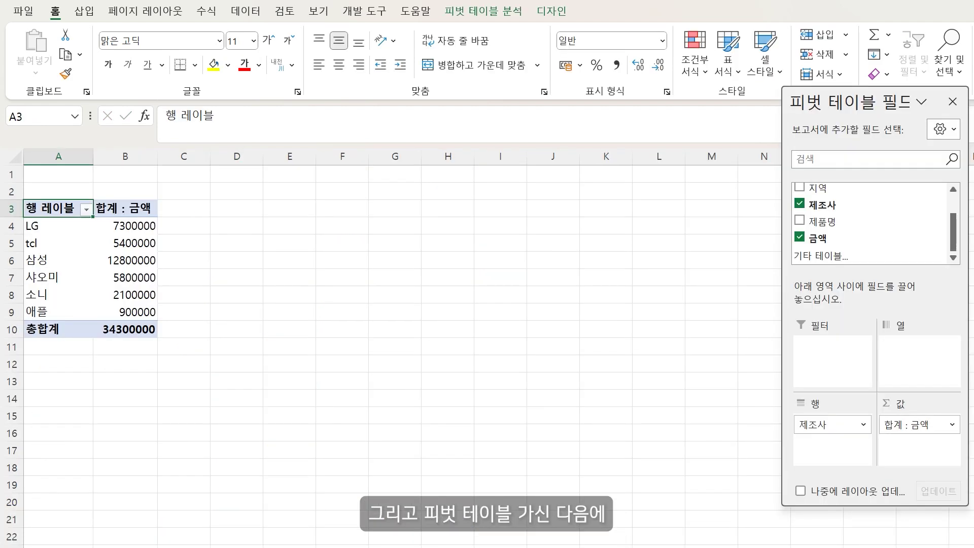
pyautogui.click(126, 243)
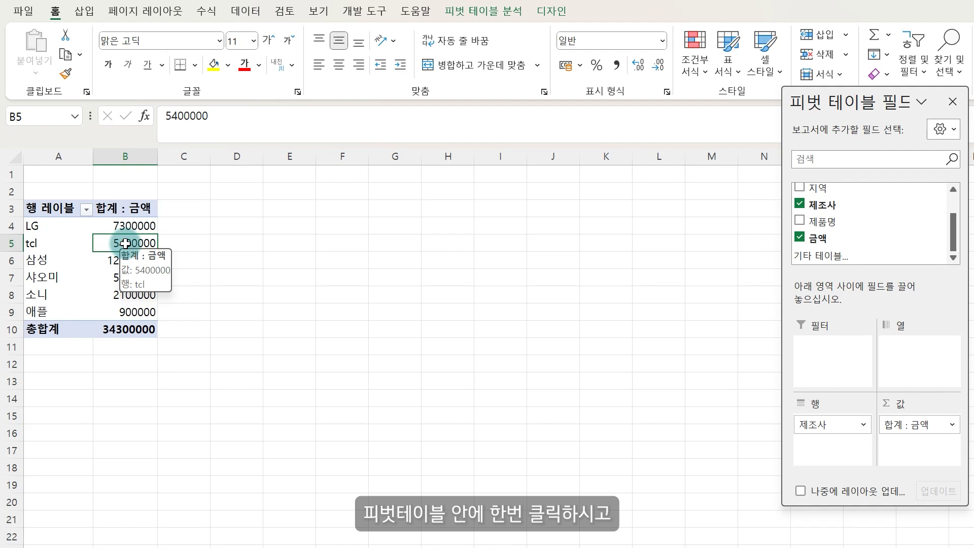
pyautogui.rightClick(125, 244)
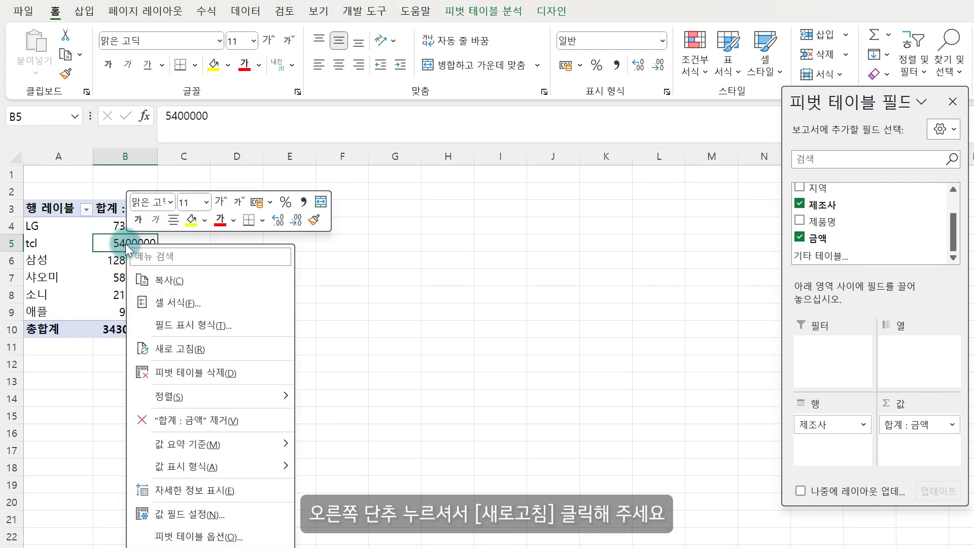
pyautogui.click(194, 350)
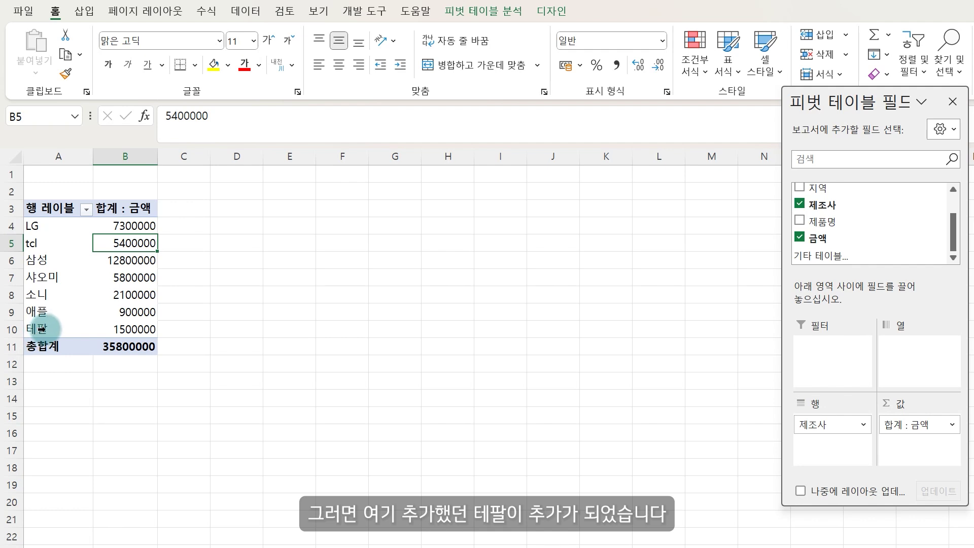
pyautogui.moveTo(148, 325)
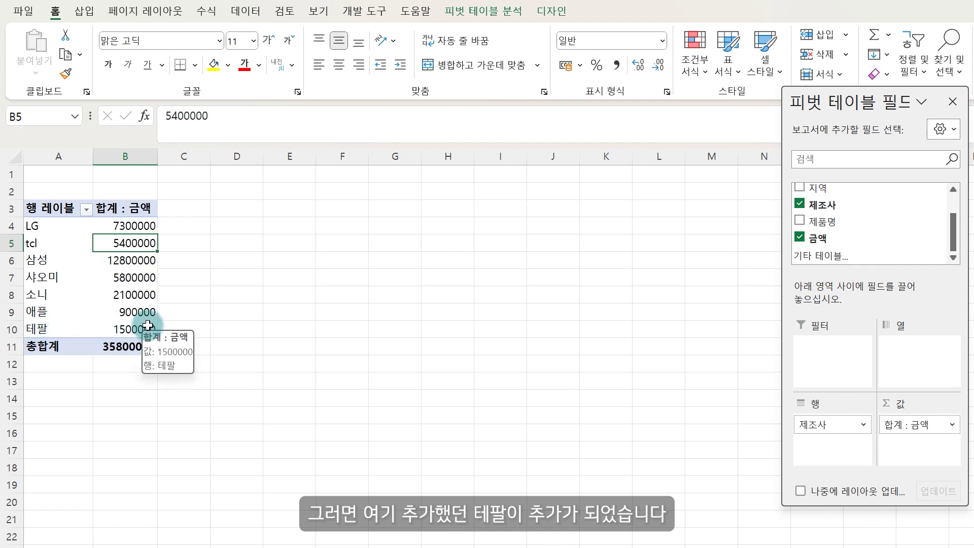